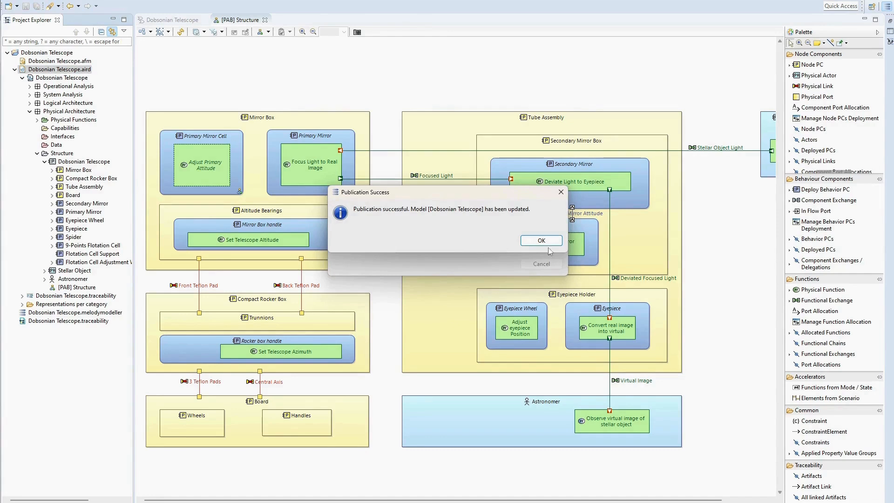
# Switch to Obeo Publication, open the DOBSON Telescope (Jama Connect Demo) project and display its [PAB] Structure diagram full screen
pyautogui.click(523, 240)
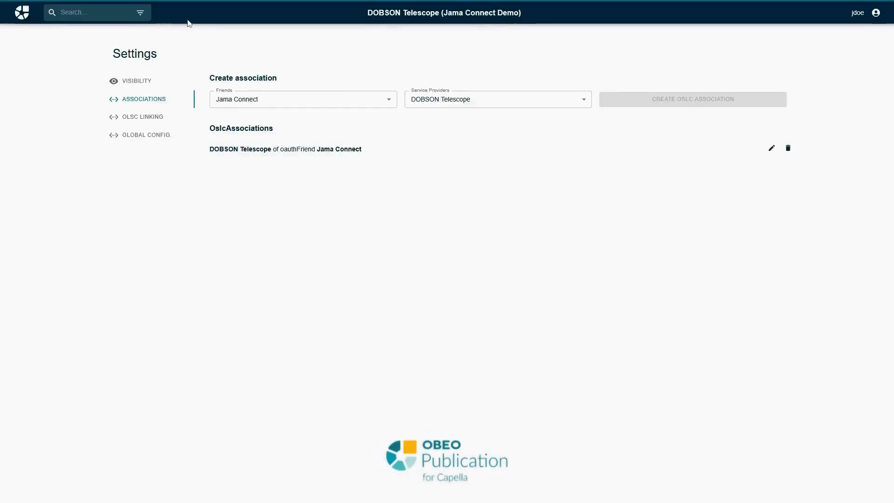
pyautogui.click(412, 14)
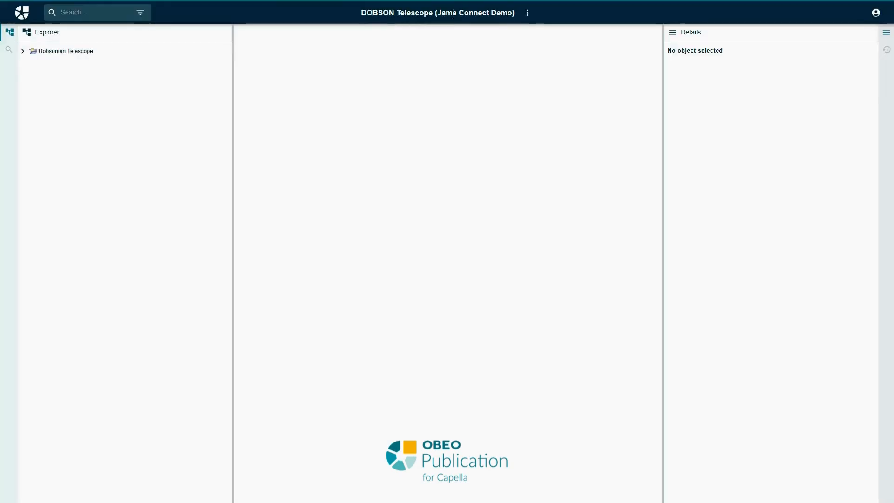
pyautogui.click(23, 51)
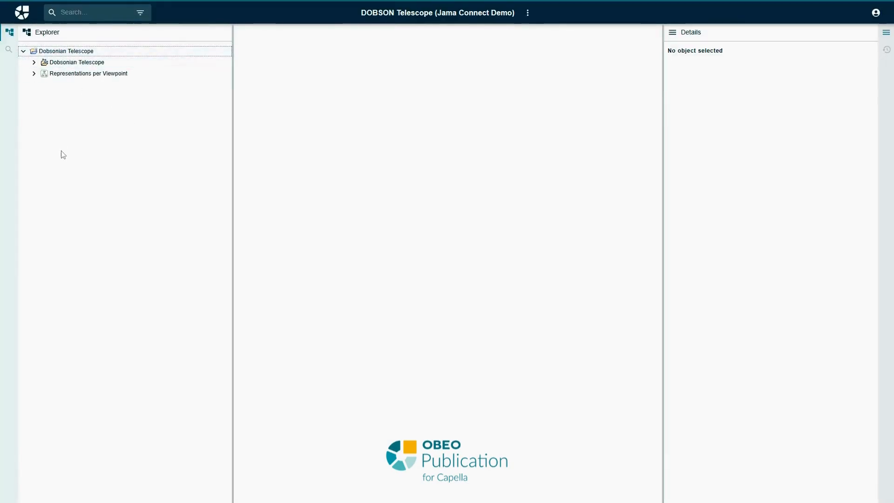
pyautogui.click(34, 74)
pyautogui.click(45, 130)
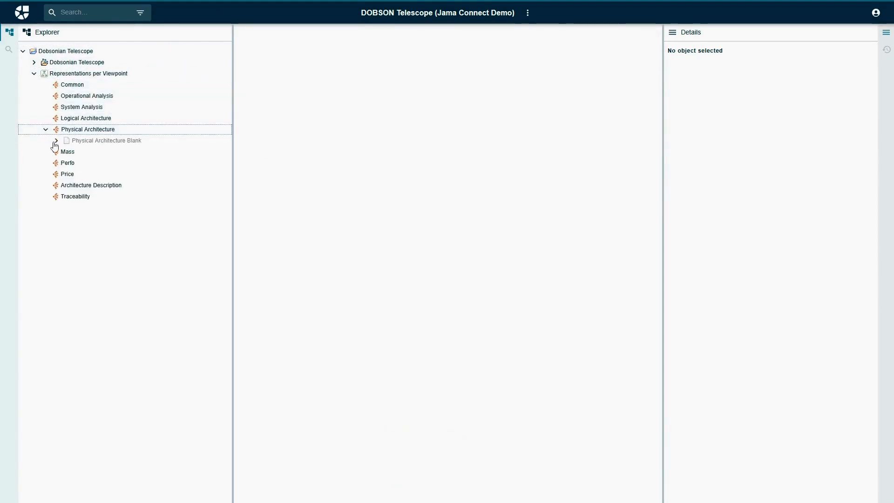
pyautogui.click(56, 141)
pyautogui.click(125, 164)
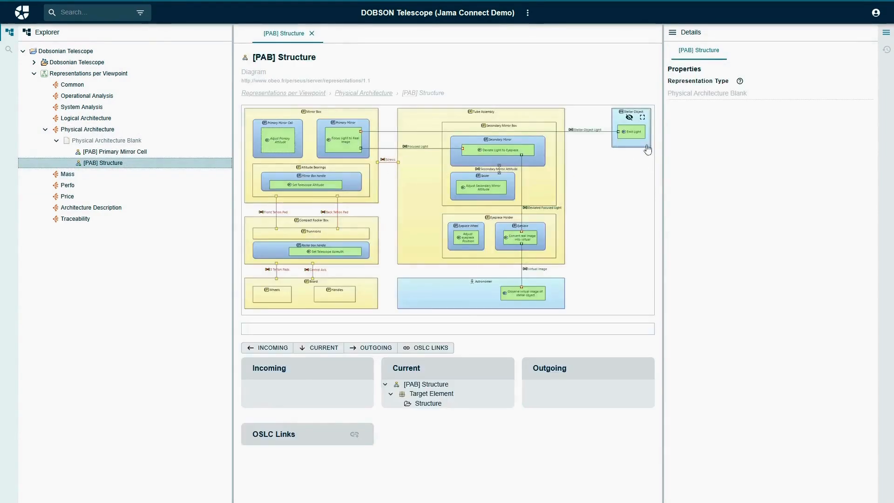
pyautogui.click(642, 117)
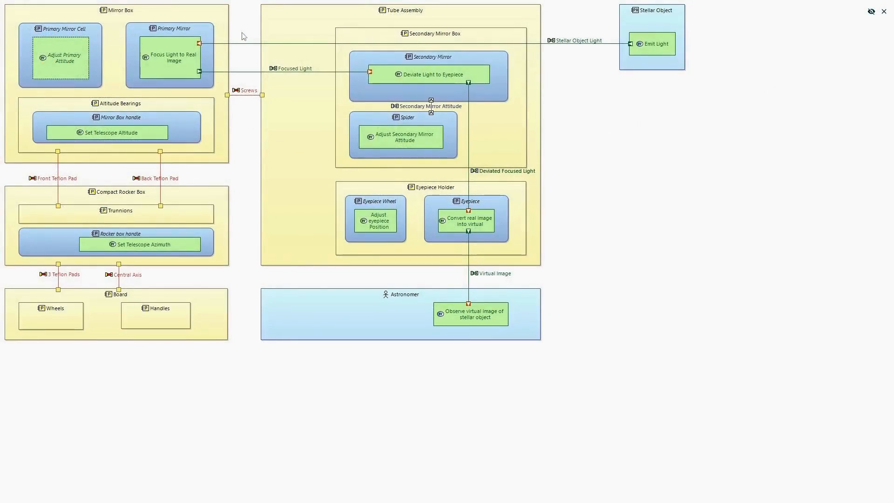
# Examine the published Secondary Mirror component's relations and properties, and the description of the Dobsonian Telescope system engineering element
pyautogui.click(374, 60)
pyautogui.click(399, 70)
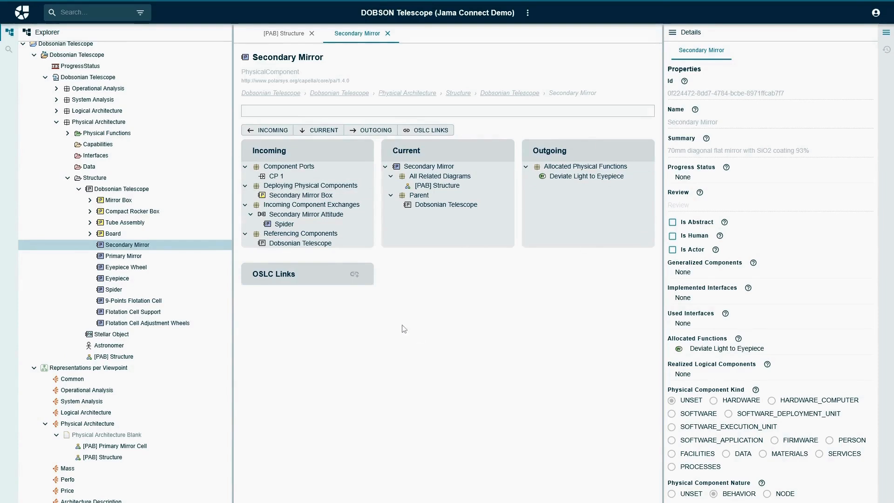
pyautogui.click(88, 78)
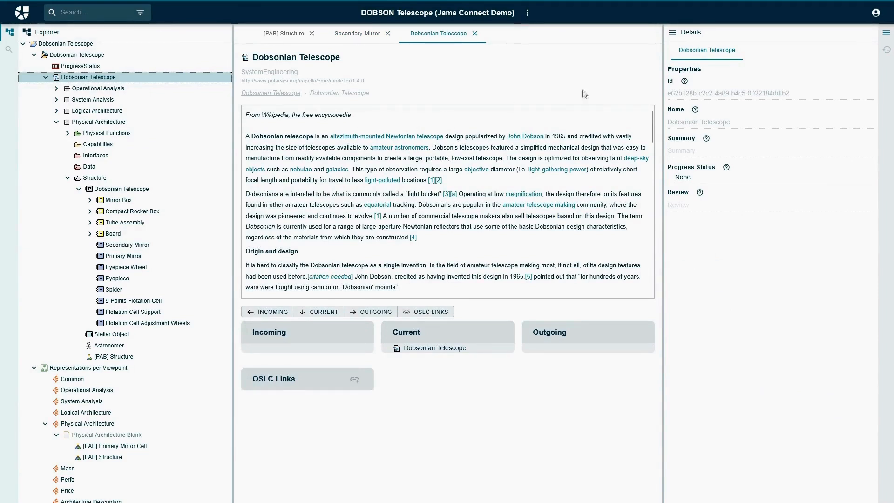
pyautogui.moveTo(657, 132)
pyautogui.mouseDown()
pyautogui.moveTo(664, 225)
pyautogui.moveTo(661, 132)
pyautogui.mouseUp()
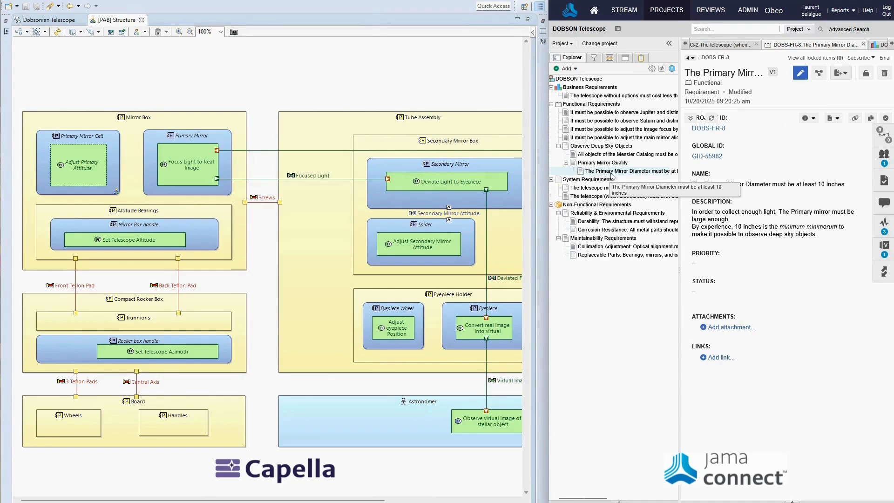
# Link Jama Connect requirement DOBS-FR-8 on the primary mirror diameter to the Primary Mirror component in the Capella diagram
pyautogui.click(618, 172)
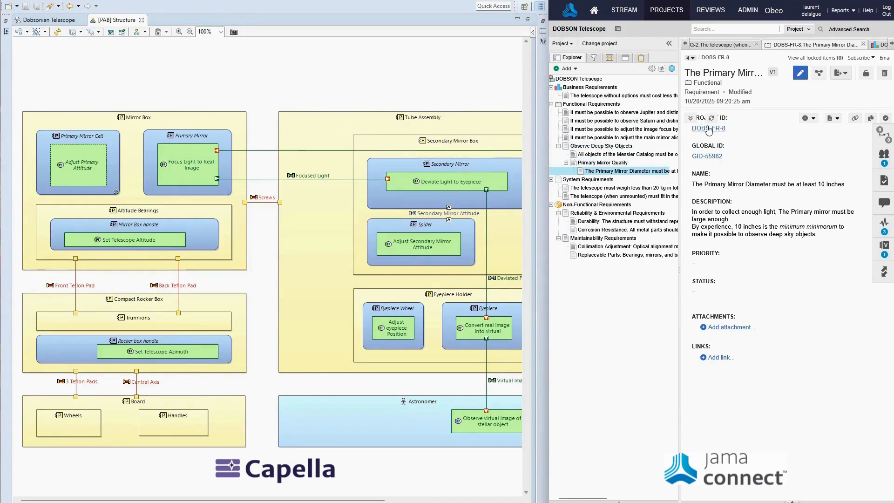
pyautogui.moveTo(708, 128); pyautogui.dragTo(192, 136)
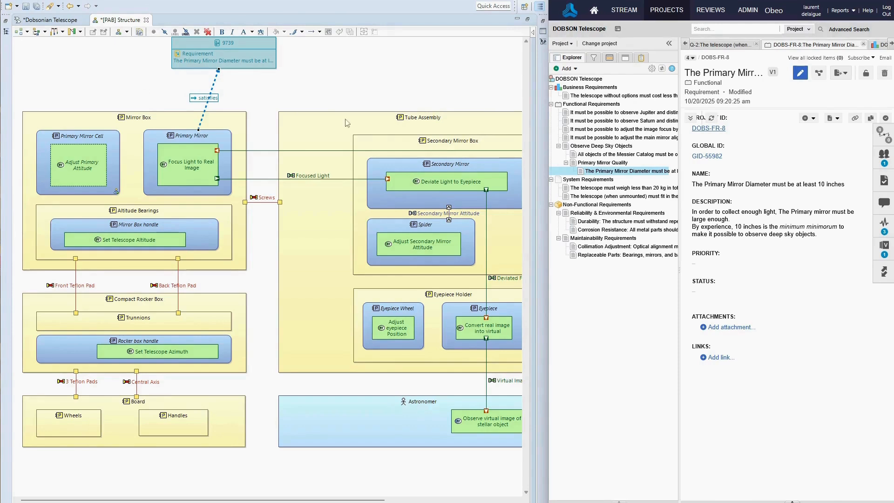
# Link Jama Connect requirement DOBS-FR-4 to both the Primary Mirror Cell component and its Adjust Primary Attitude function in the Capella diagram
pyautogui.click(590, 137)
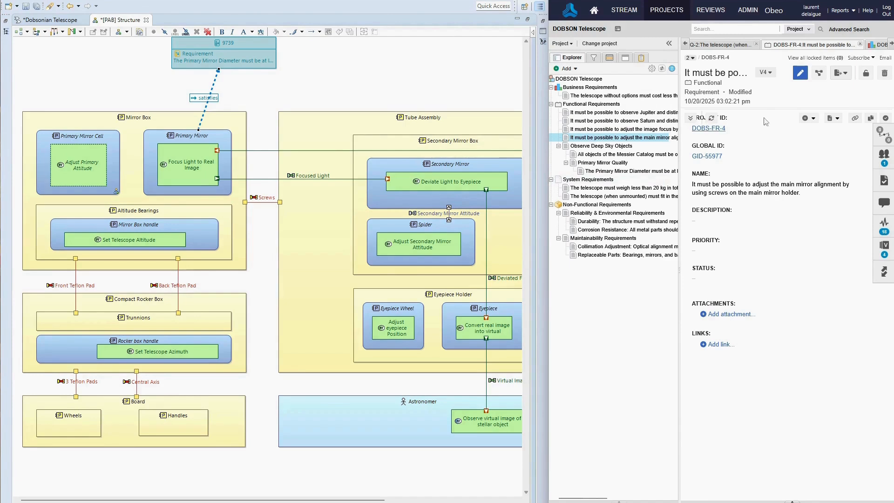
pyautogui.moveTo(714, 130); pyautogui.dragTo(63, 138)
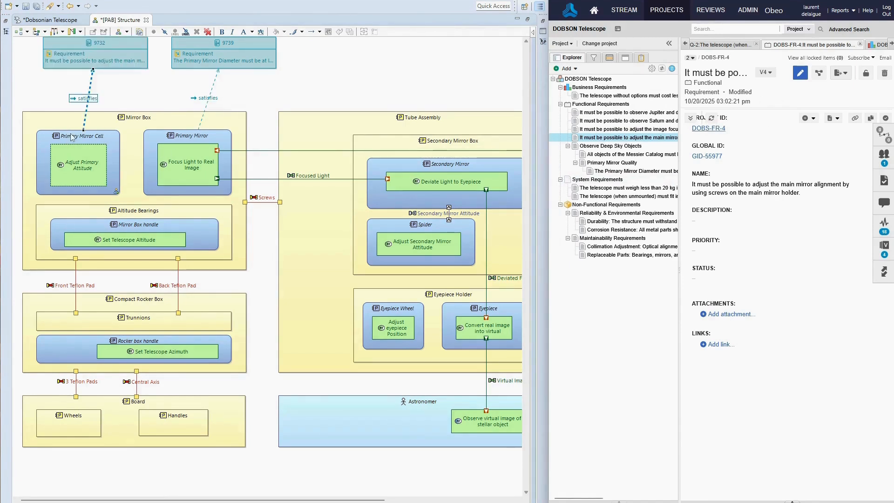
pyautogui.moveTo(707, 129); pyautogui.dragTo(90, 158)
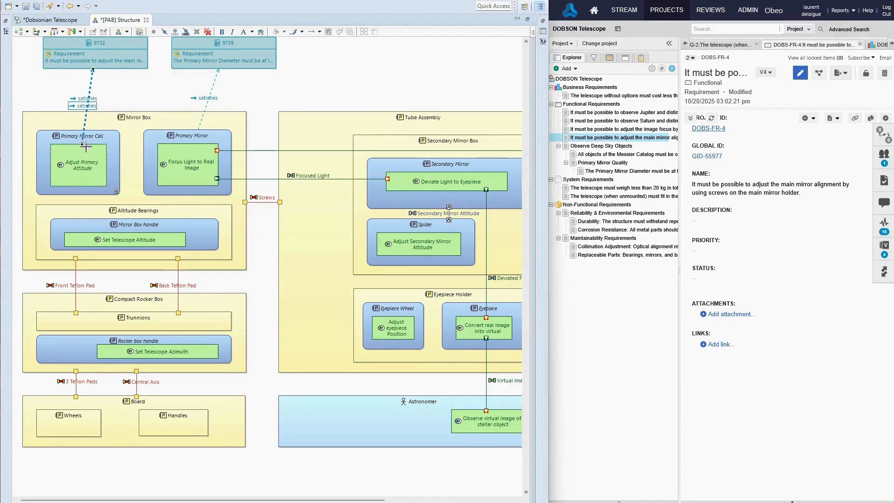
# Move the ends of the two satisfies links at Primary Mirror Cell apart to separate them, and save the model
pyautogui.moveTo(86, 146); pyautogui.dragTo(96, 148)
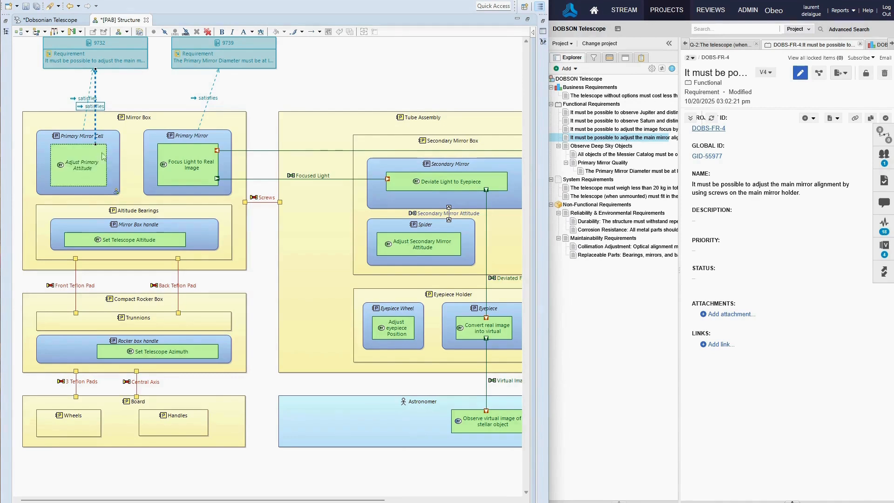
pyautogui.click(85, 125)
pyautogui.moveTo(82, 128); pyautogui.dragTo(69, 137)
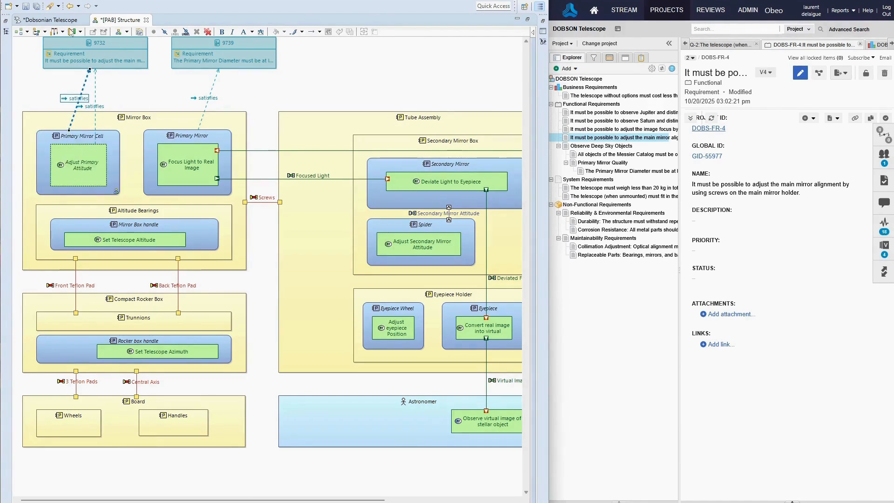
pyautogui.click(38, 6)
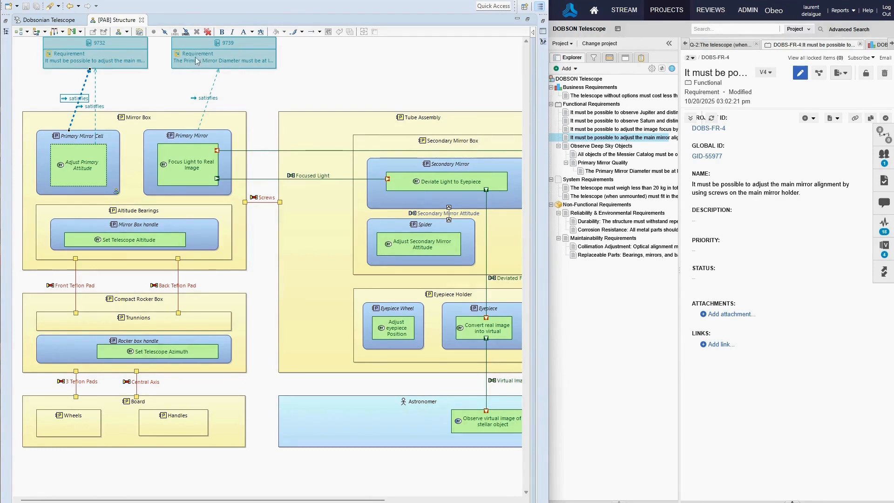
# Show the Primary Mirror Diameter requirement online from its artifact in the Capella diagram
pyautogui.rightClick(245, 43)
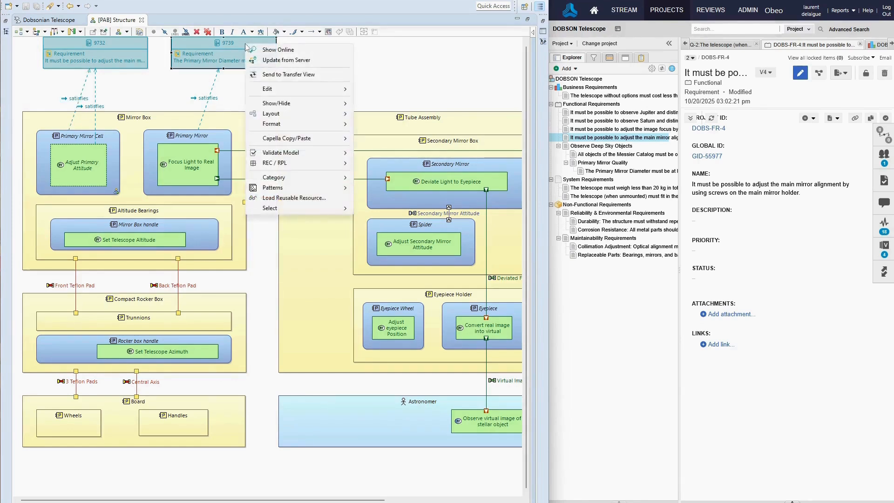
pyautogui.click(276, 51)
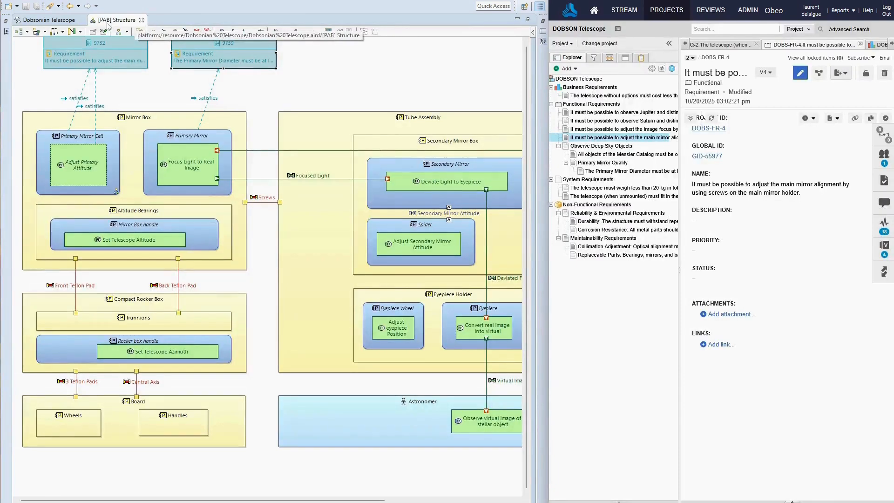
# Publish Dobsonian Telescope.aird to the server as a model update with the commit message "Add a few links"
pyautogui.doubleClick(108, 21)
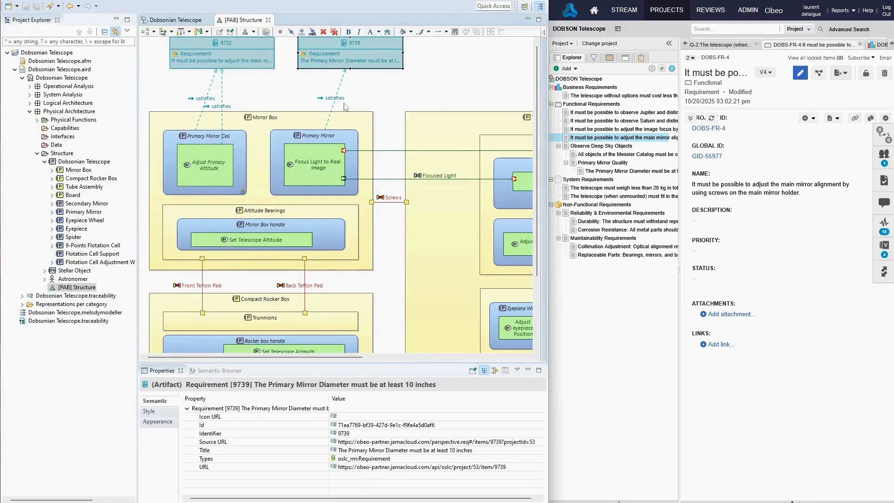
pyautogui.rightClick(42, 70)
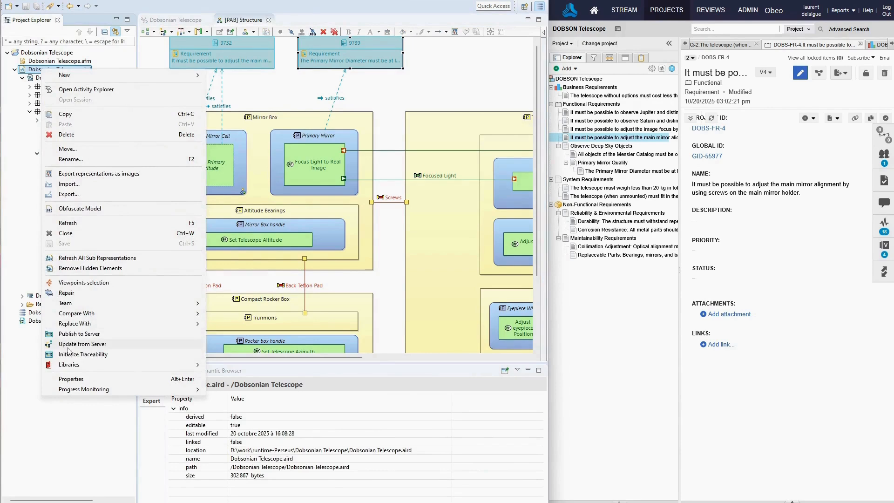
pyautogui.click(76, 335)
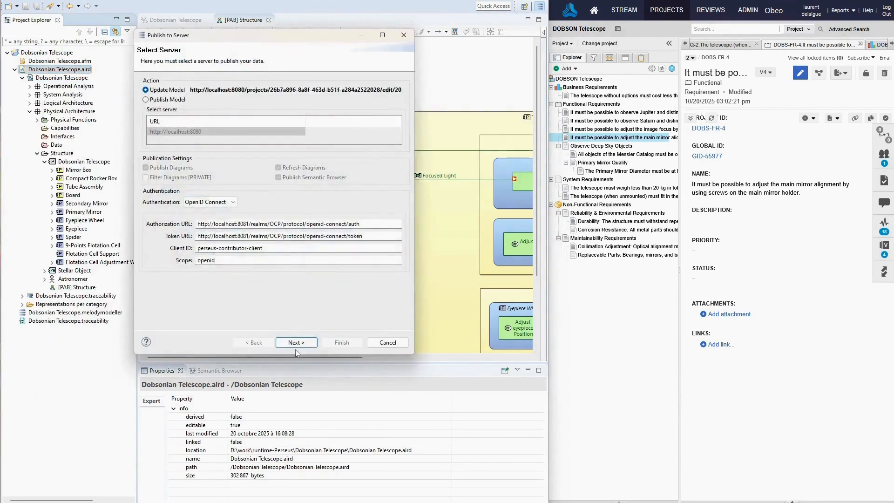
pyautogui.click(297, 343)
pyautogui.click(231, 221)
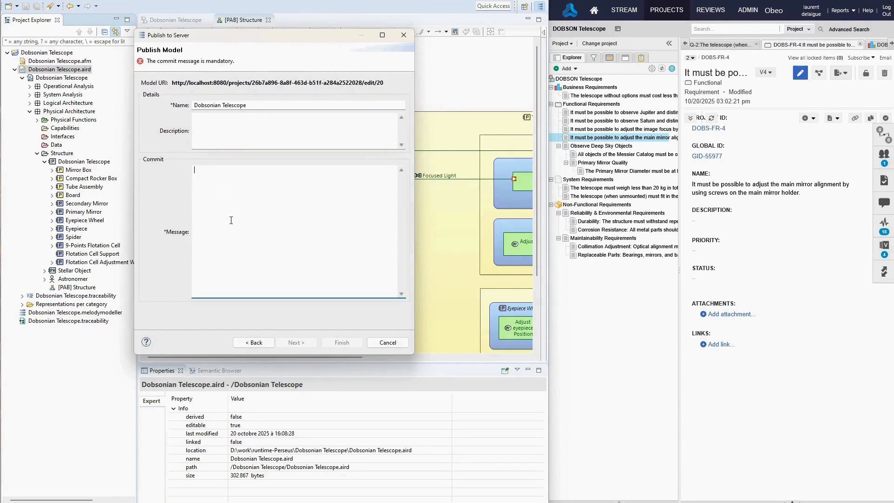
pyautogui.write('Add a few')
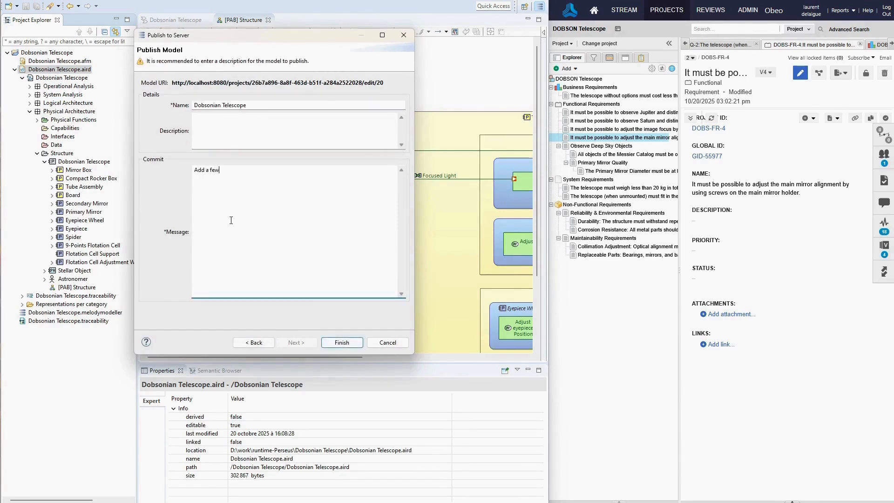
pyautogui.write(' links')
pyautogui.click(343, 343)
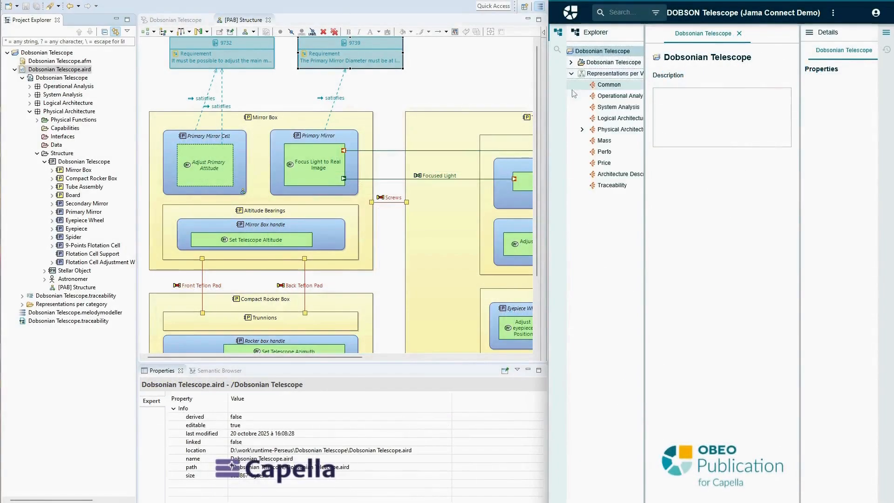
# Open the republished [PAB] Structure diagram in Obeo Publication, and also show it online from the Capella diagram
pyautogui.click(582, 129)
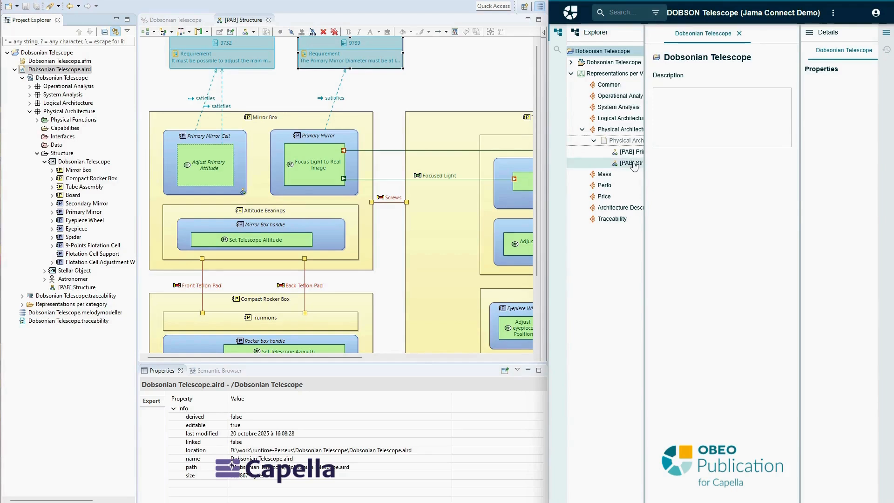
pyautogui.click(634, 163)
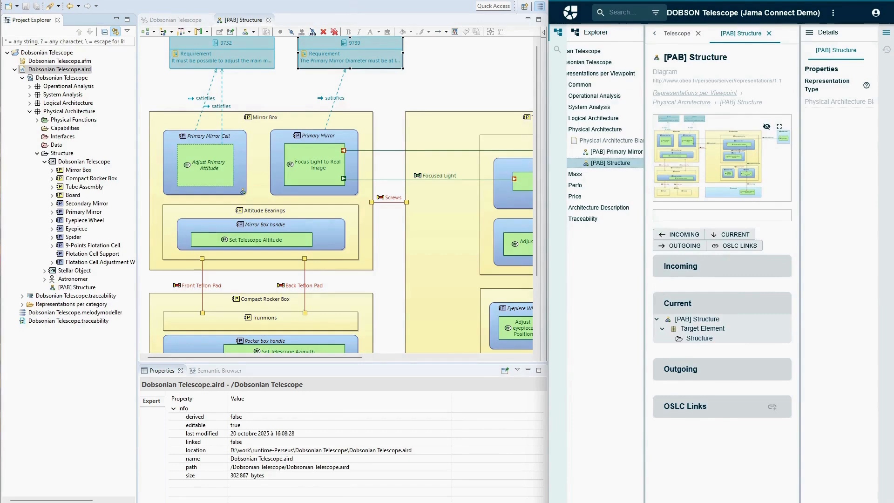
pyautogui.rightClick(425, 77)
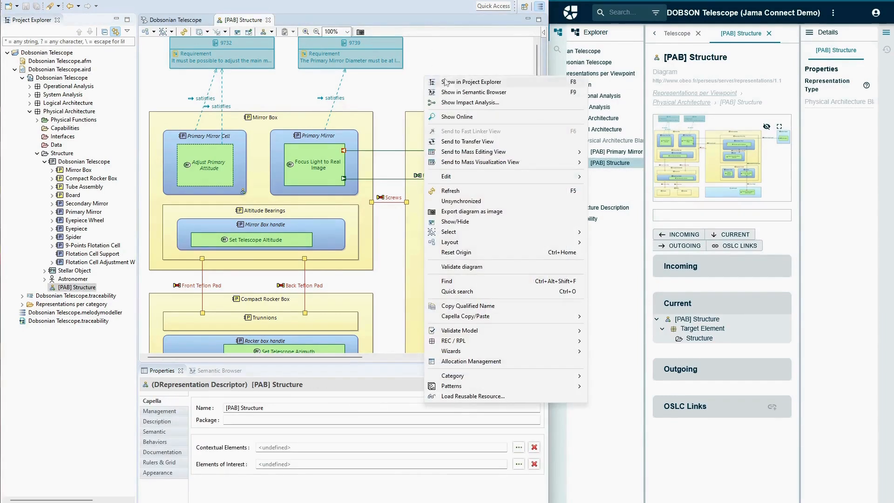
pyautogui.click(454, 117)
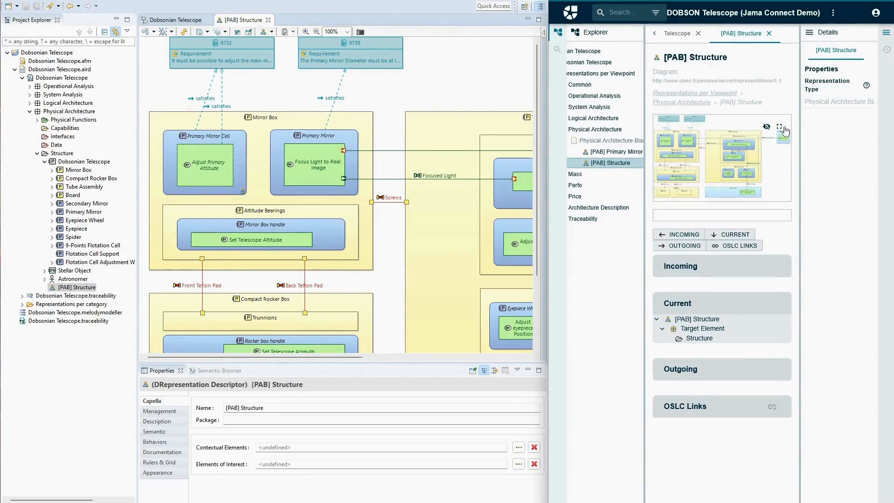
# View the published diagram full screen and navigate from requirement 9739 to its Jama Connect page
pyautogui.click(779, 126)
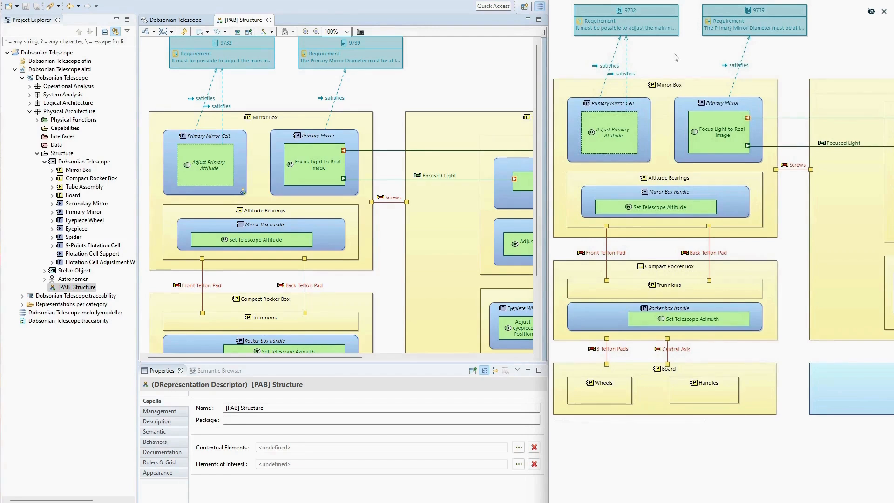
pyautogui.click(728, 13)
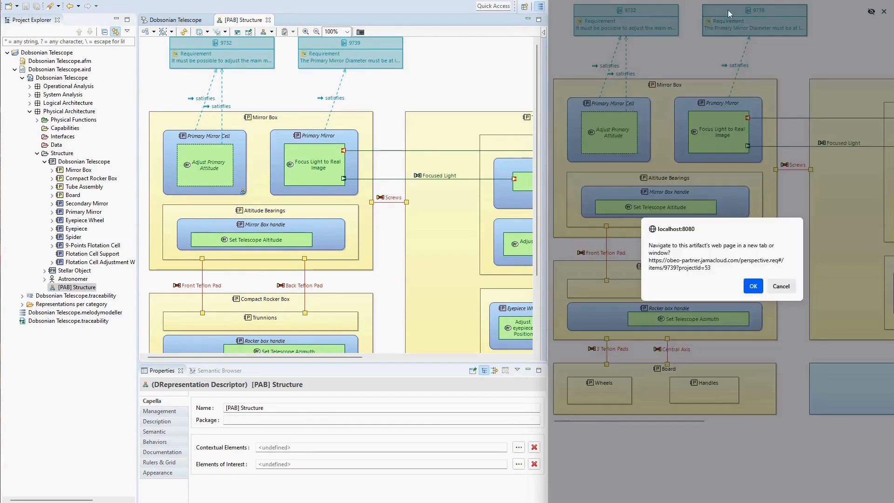
pyautogui.click(753, 286)
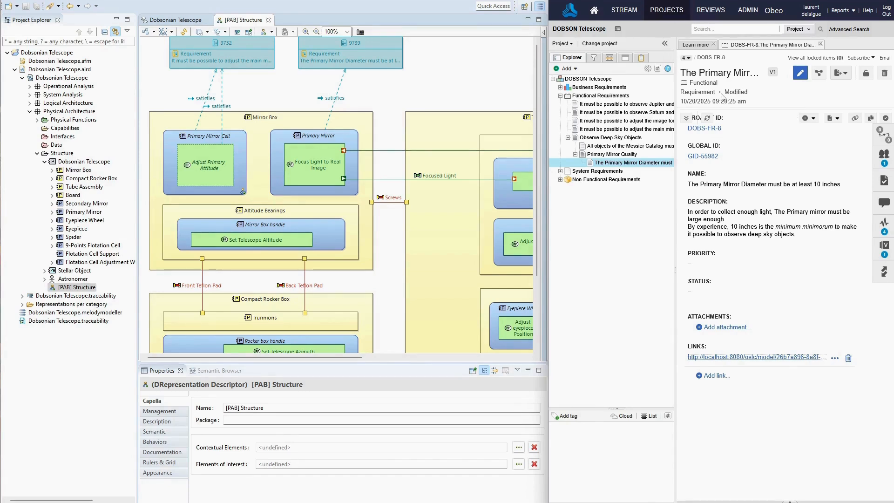
# Show requirement DOBS-FR-4 in Jama Connect, check its satisfies link to Adjust Primary Attitude, and open the [PAB] Primary Mirror Cell diagram in Capella
pyautogui.click(608, 130)
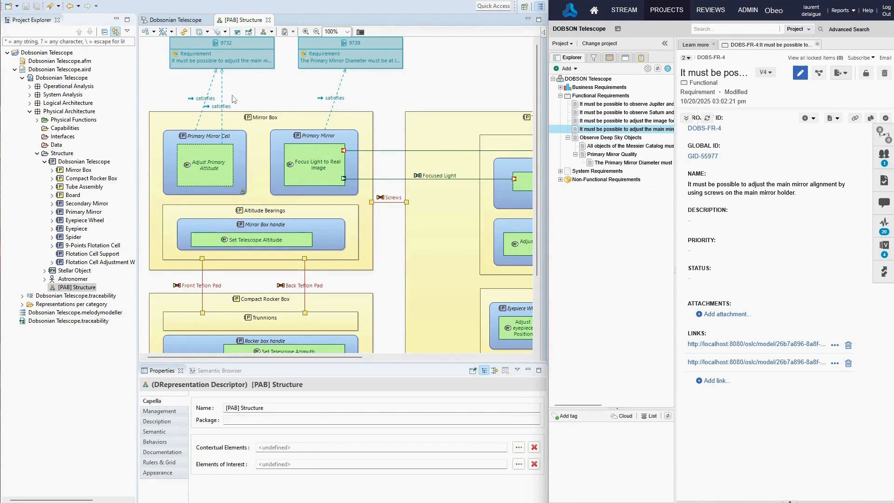
pyautogui.click(222, 85)
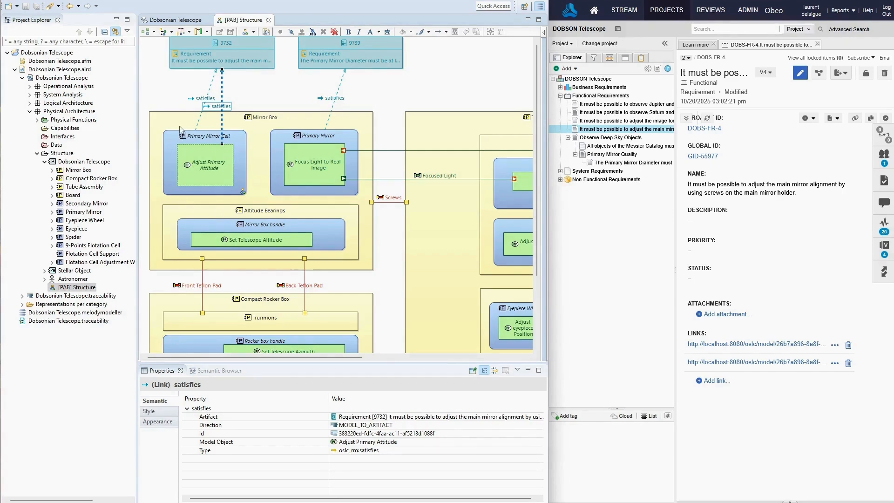
pyautogui.rightClick(170, 142)
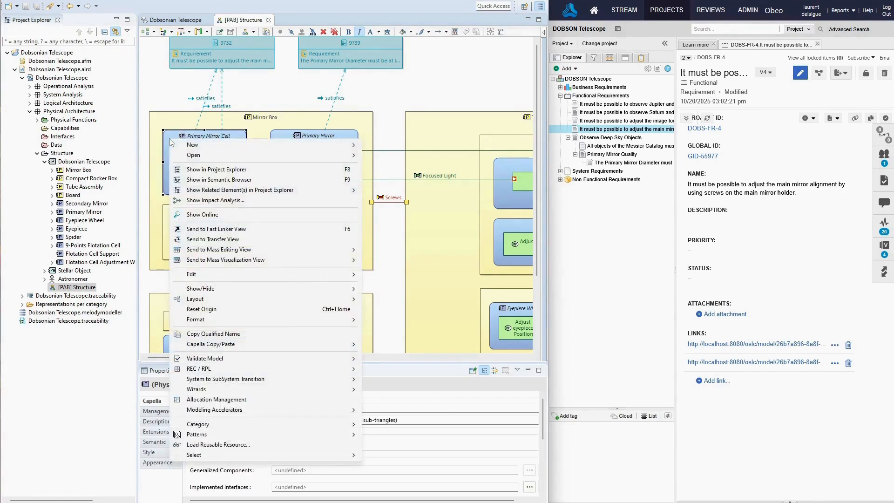
pyautogui.moveTo(326, 145)
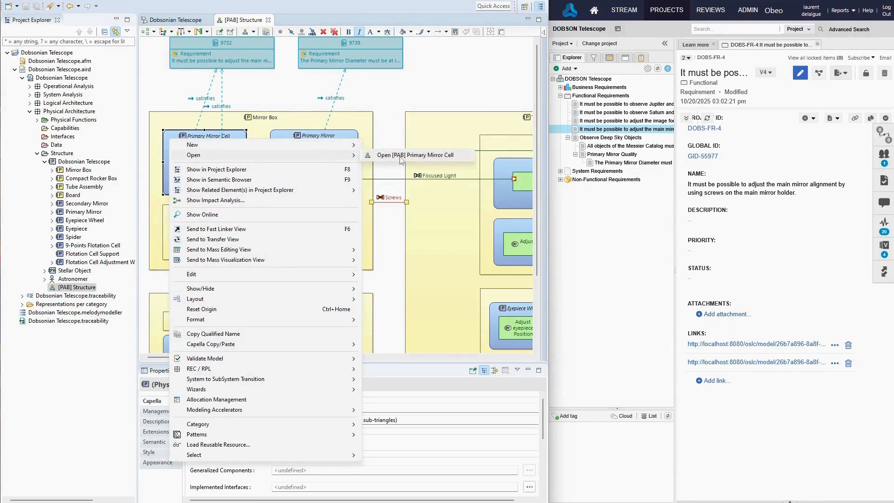
pyautogui.click(408, 156)
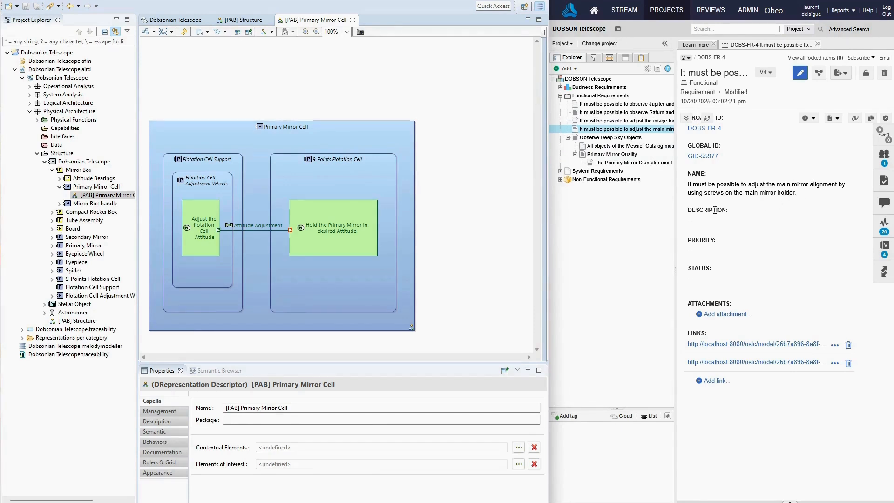
# Link DOBS-FR-4 to the Adjust the flotation Cell Attitude function and shift its requirement artifact sideways above the Primary Mirror Cell
pyautogui.moveTo(704, 128); pyautogui.dragTo(193, 211)
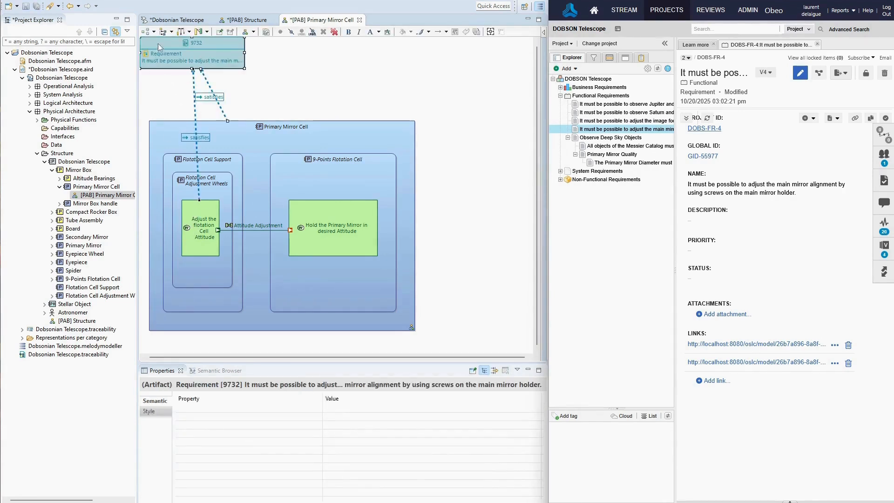
pyautogui.moveTo(158, 44); pyautogui.dragTo(226, 45)
pyautogui.click(329, 85)
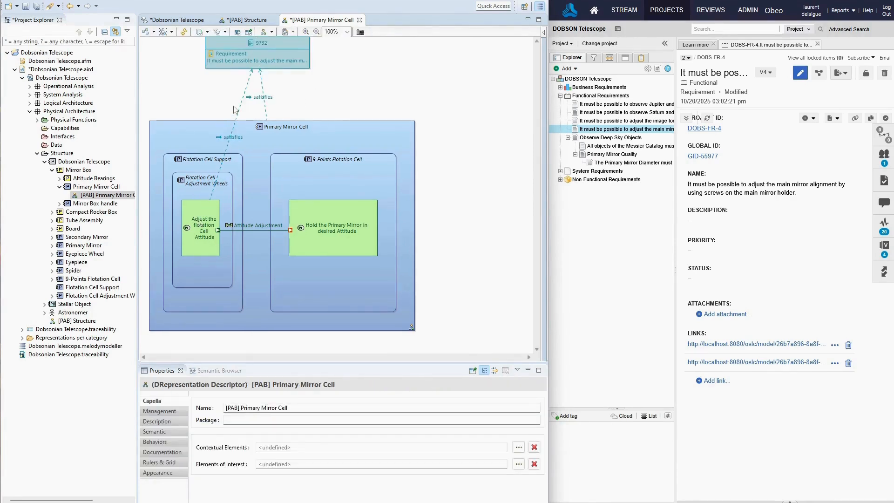
# Inspect both satisfies links of requirement 9732 and move the function link's label up, outside the Primary Mirror Cell
pyautogui.click(262, 80)
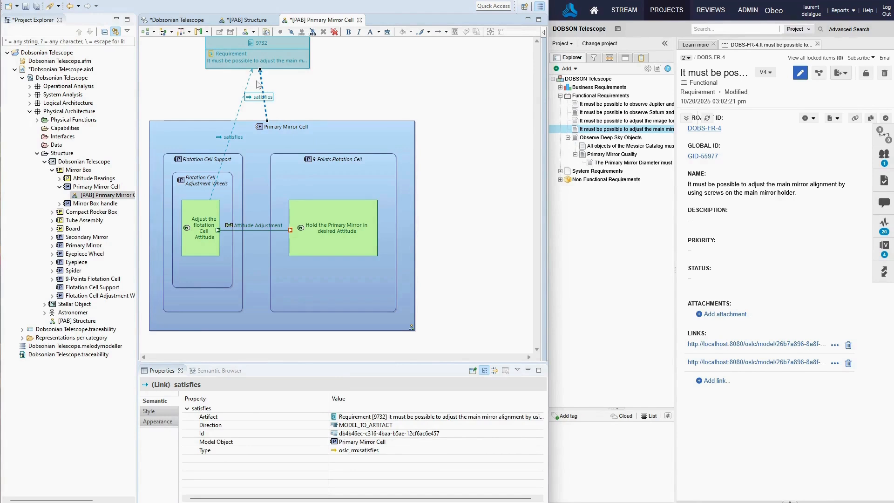
pyautogui.click(291, 84)
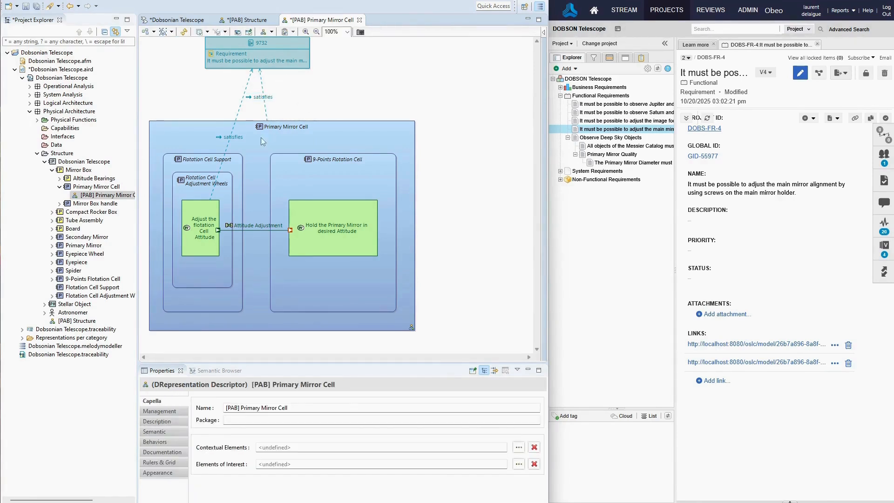
pyautogui.click(239, 100)
pyautogui.moveTo(234, 109); pyautogui.dragTo(234, 109)
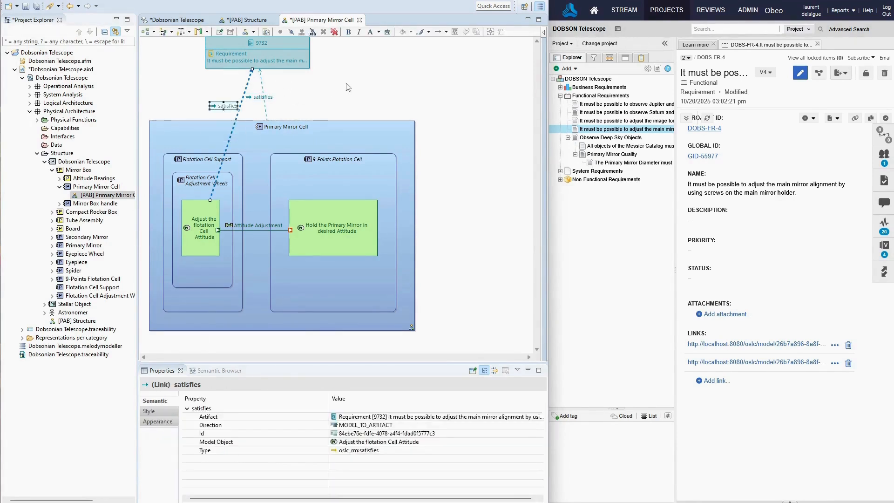
pyautogui.click(350, 87)
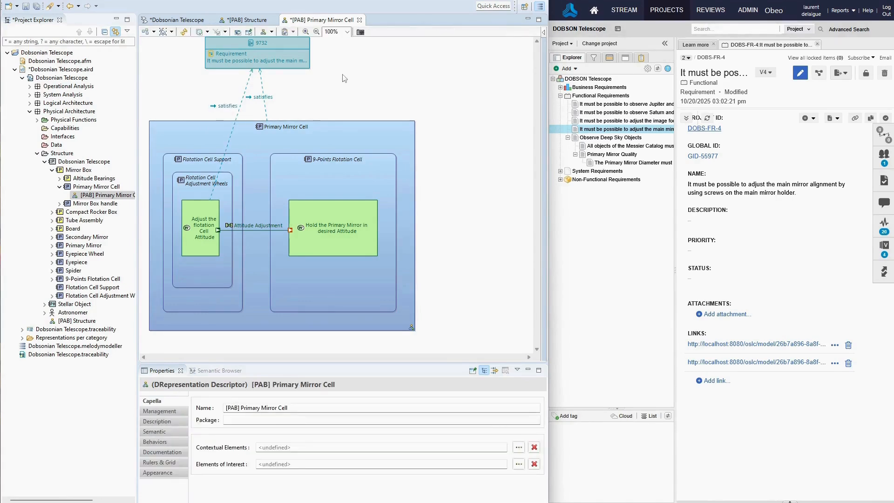
# Delete the satisfies link between Adjust Primary Attitude and requirement 9732 in the [PAB] Structure diagram
pyautogui.click(246, 20)
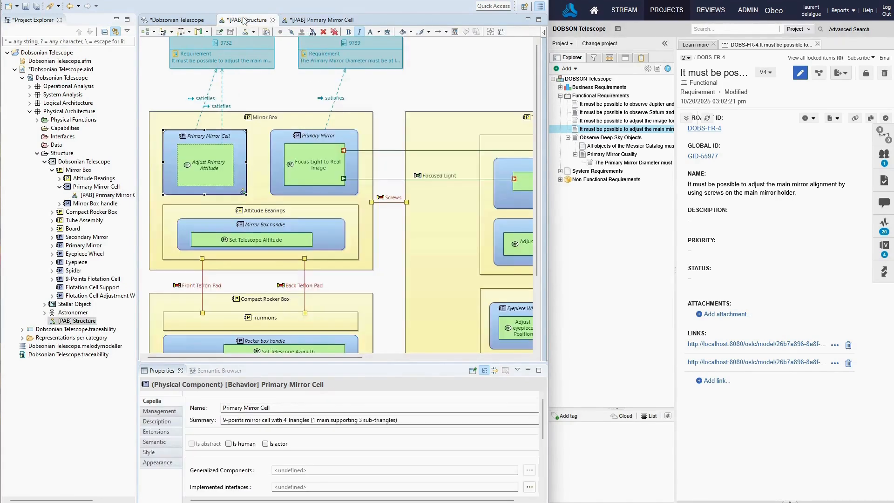
pyautogui.click(222, 92)
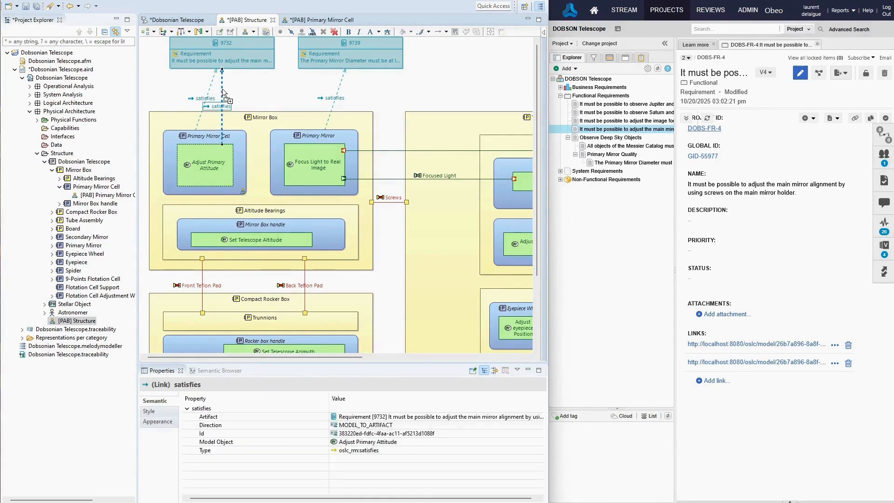
pyautogui.click(334, 31)
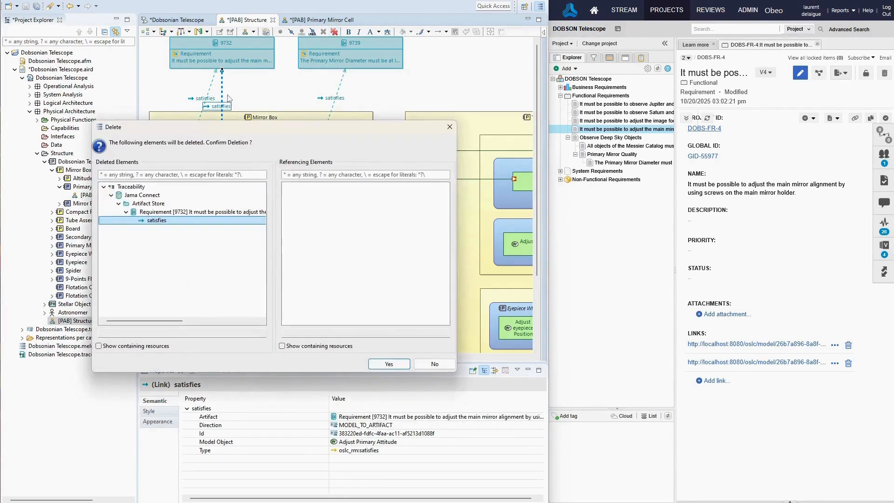
pyautogui.click(373, 362)
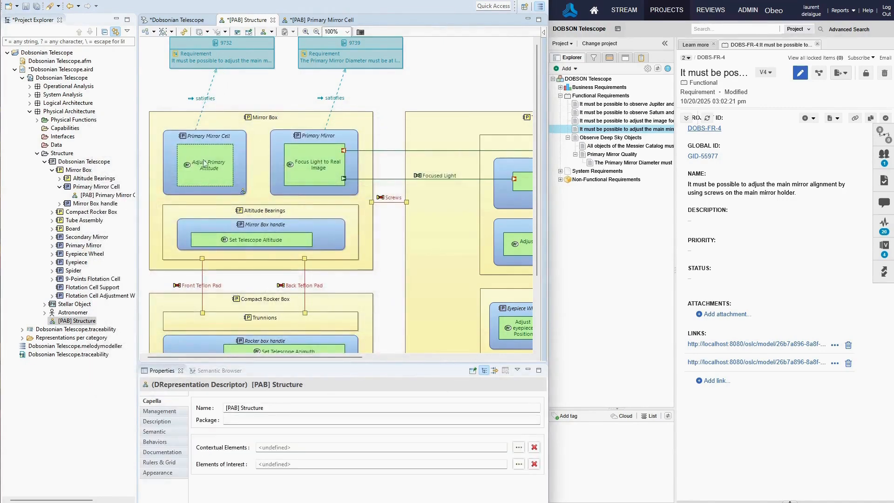
# Link the [PAB] Primary Mirror Cell diagram itself to requirement DOBS-FR-4 as satisfying it
pyautogui.click(311, 21)
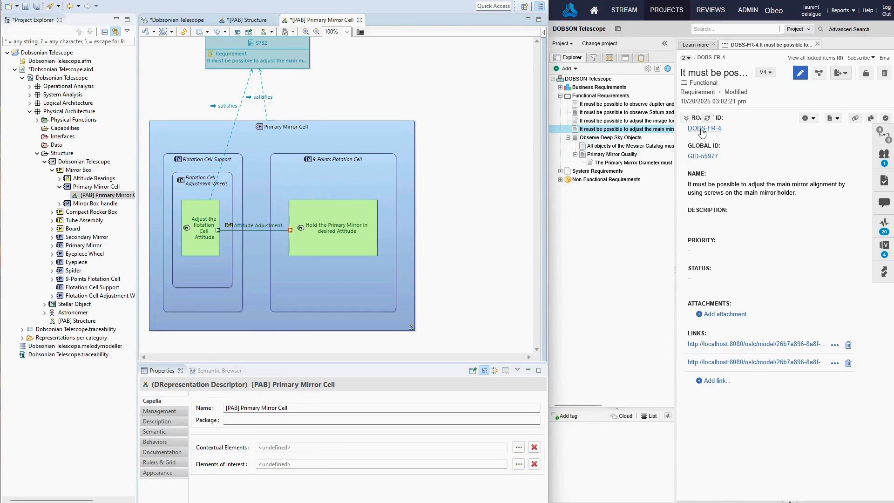
pyautogui.moveTo(704, 129); pyautogui.dragTo(365, 70)
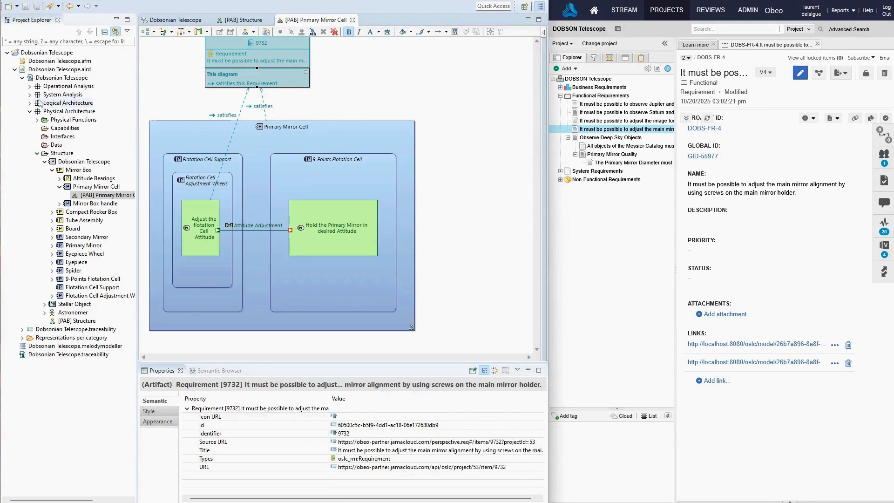
# Publish Dobsonian Telescope.aird to the server as a model update with the commit message "Refine link to proper function and attach diagram to requirement"
pyautogui.rightClick(30, 69)
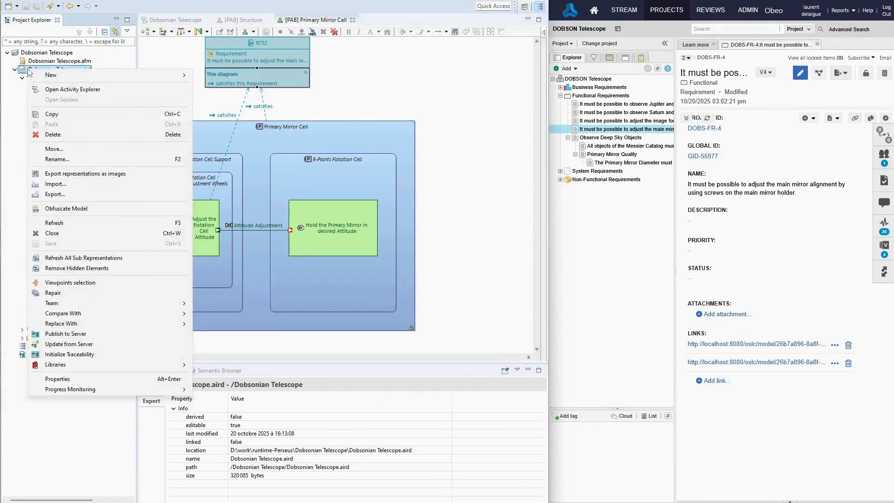
pyautogui.click(57, 334)
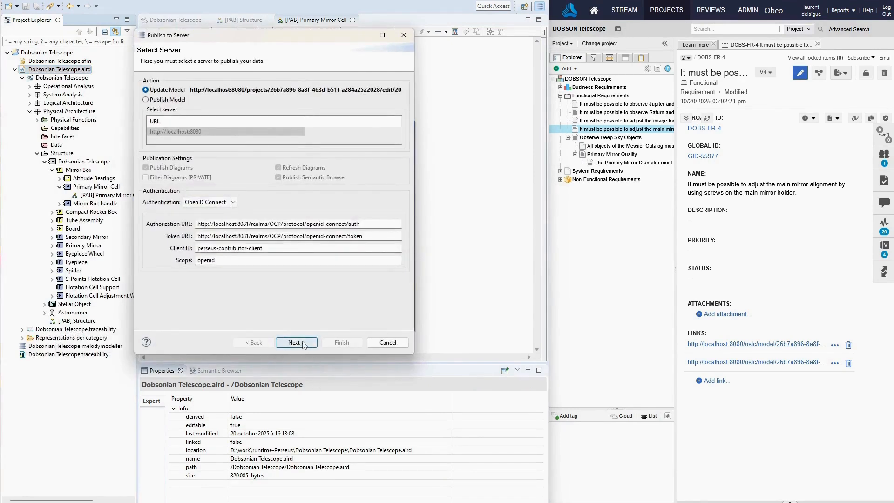
pyautogui.click(296, 342)
pyautogui.click(252, 243)
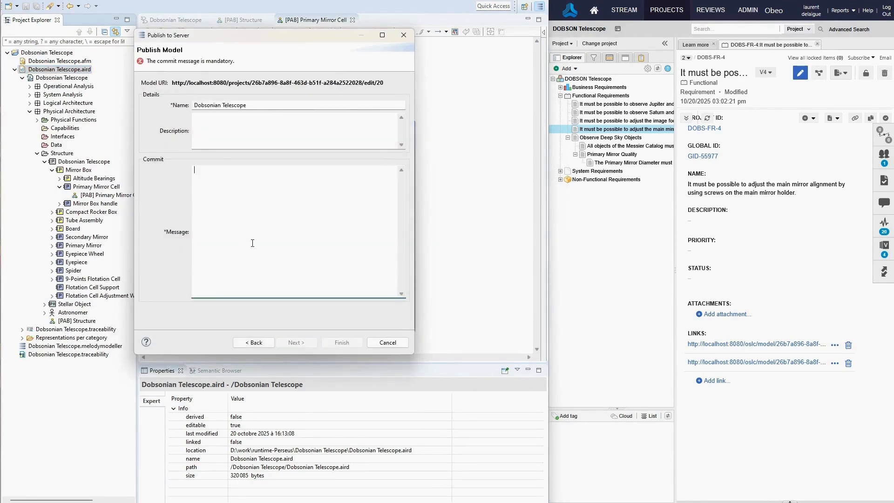
pyautogui.write('Refine link to pro')
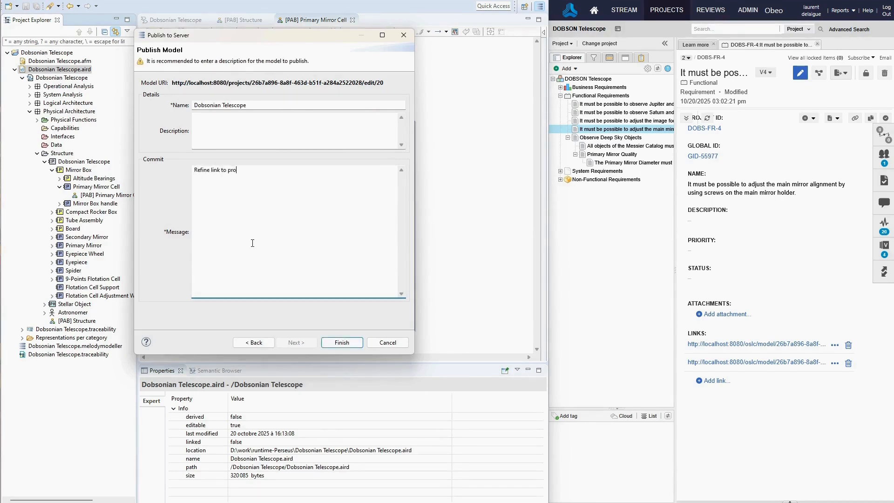
pyautogui.write('per function and attach diagram to requirement')
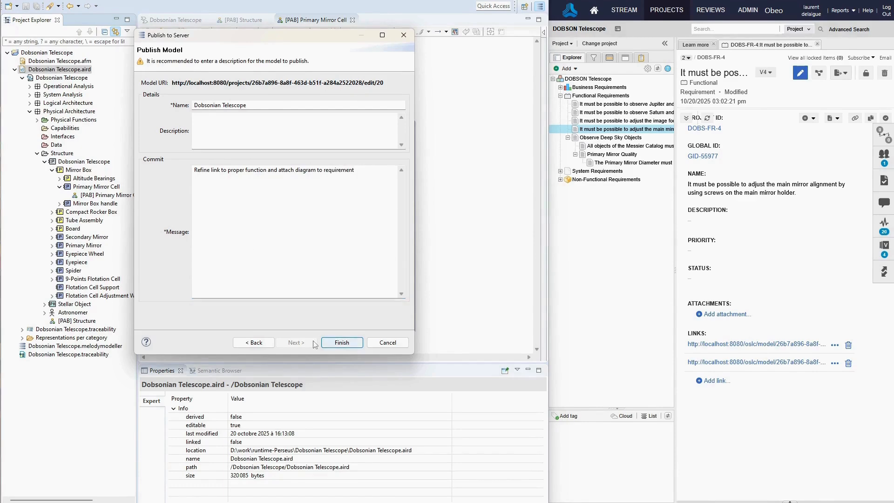
pyautogui.click(336, 343)
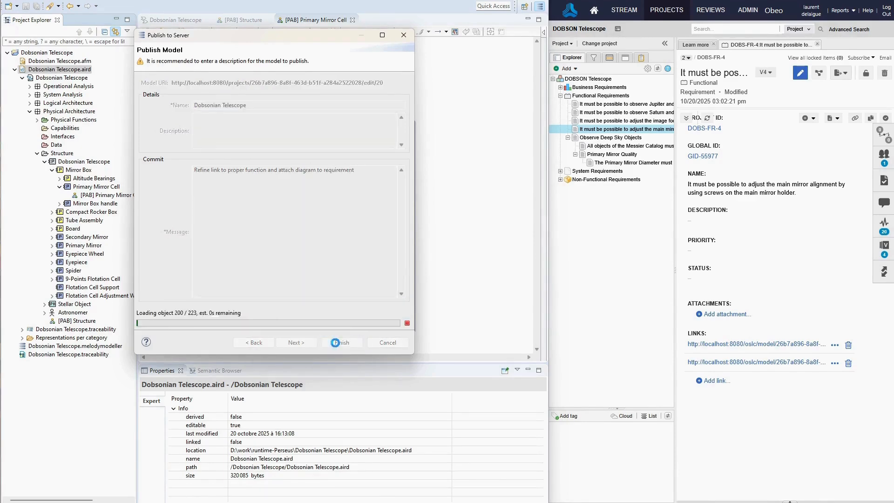
# Reload requirement DOBS-FR-4 in Jama Connect and view its attached image [PAB] Primary Mirror Cell.jpeg
pyautogui.click(607, 145)
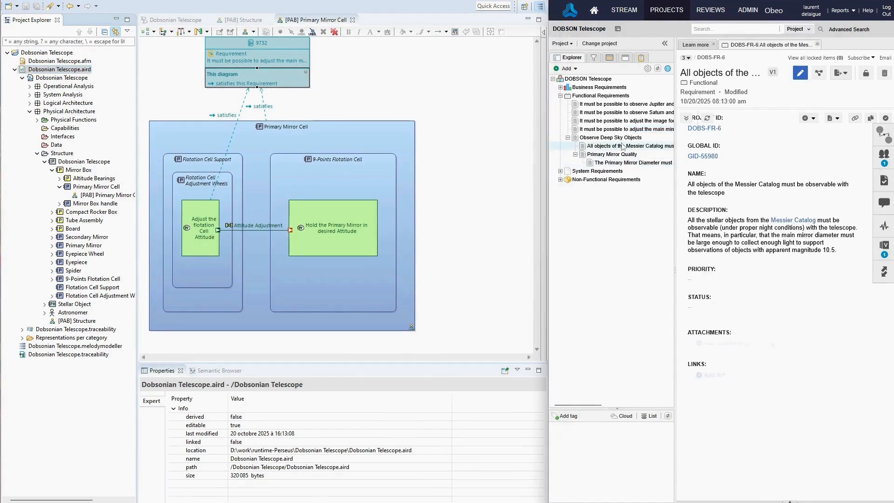
pyautogui.click(600, 129)
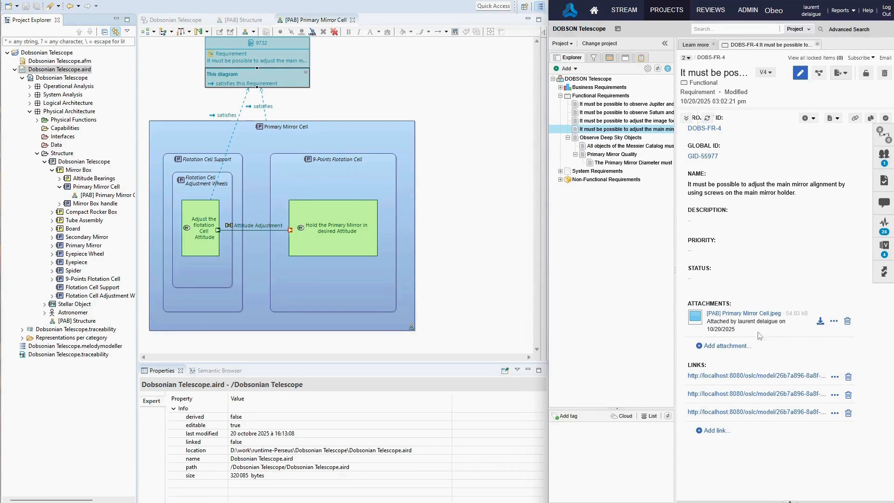
pyautogui.click(740, 315)
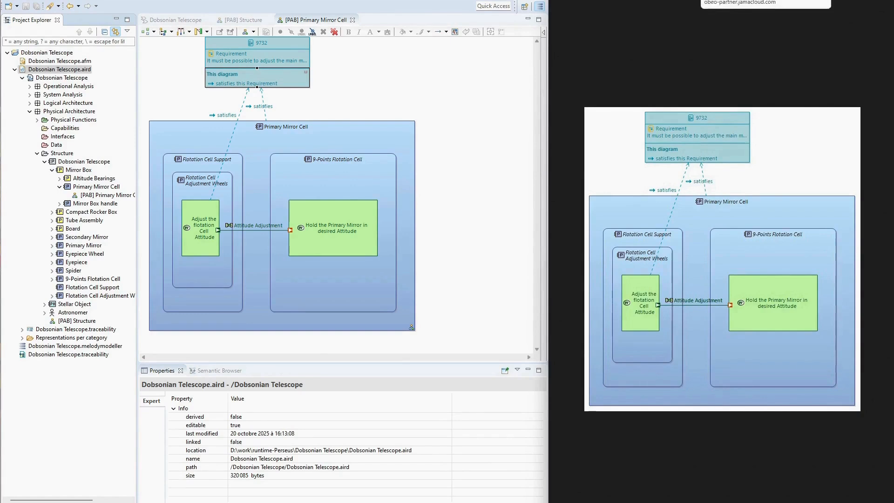
pyautogui.click(755, 0)
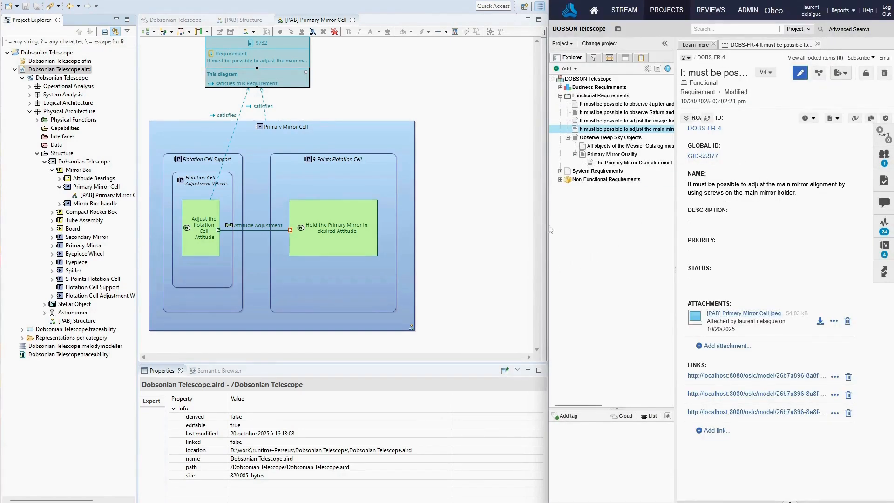
# Insert the 54 KB [PAB] Primary Mirror Cell.jpeg attachment into the description of requirement DOBS-FR-4 and save the requirement
pyautogui.moveTo(549, 1); pyautogui.dragTo(0, 2)
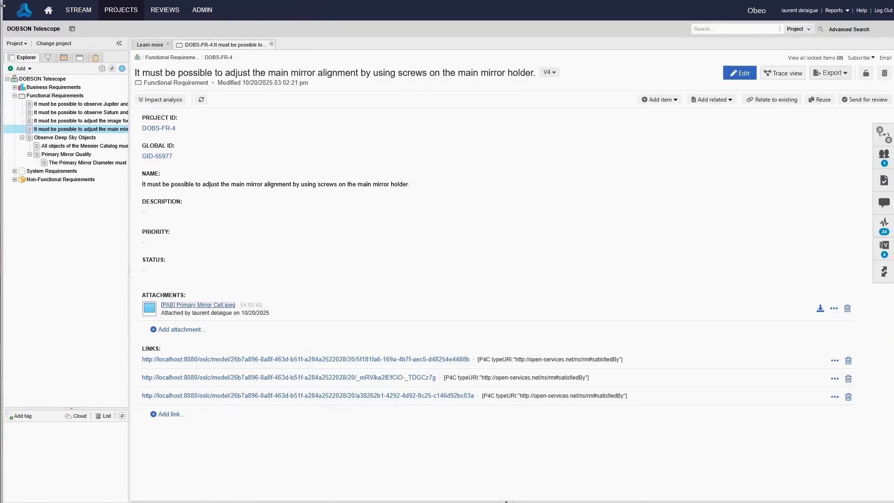
pyautogui.click(739, 73)
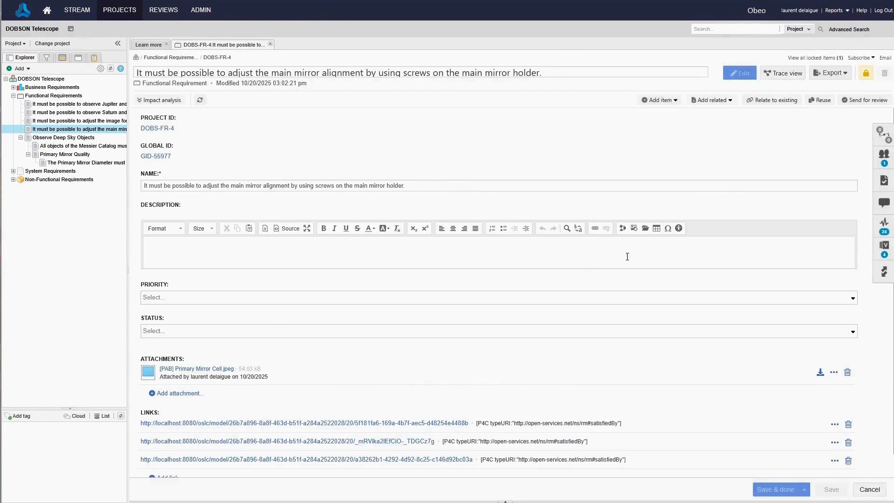
pyautogui.click(646, 228)
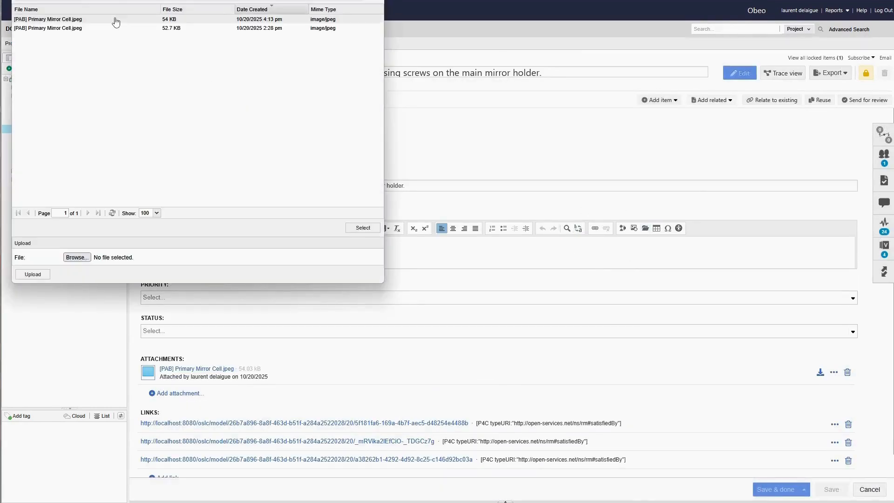
pyautogui.click(63, 20)
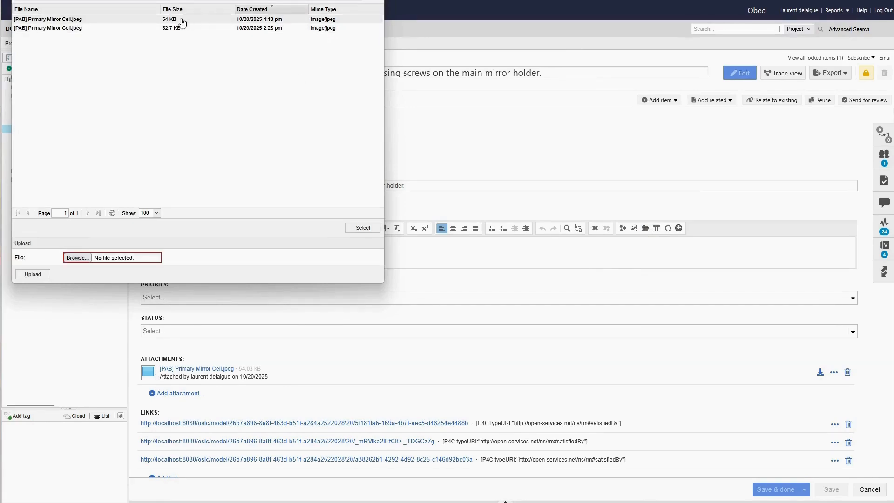
pyautogui.click(357, 229)
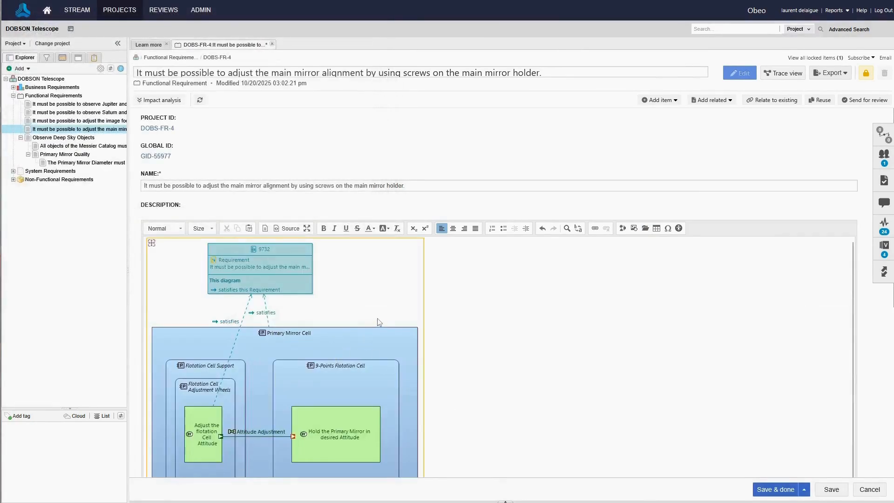
pyautogui.scroll(-4, 507, 327)
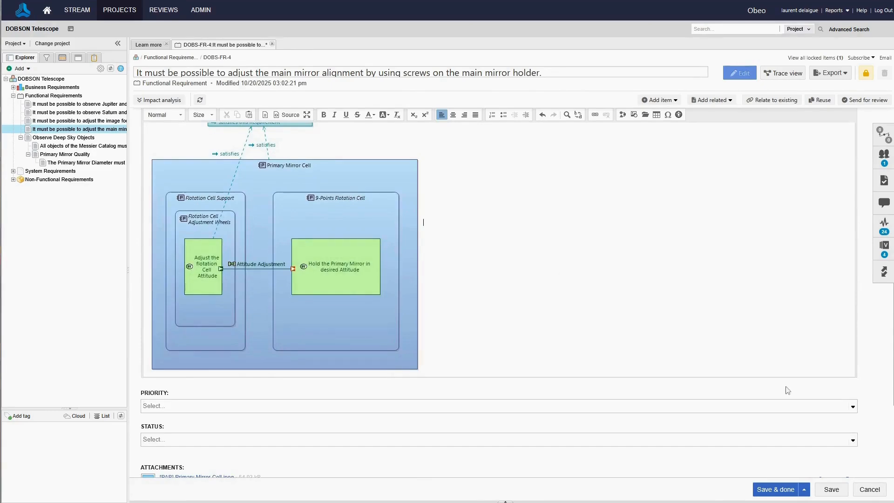
pyautogui.click(776, 491)
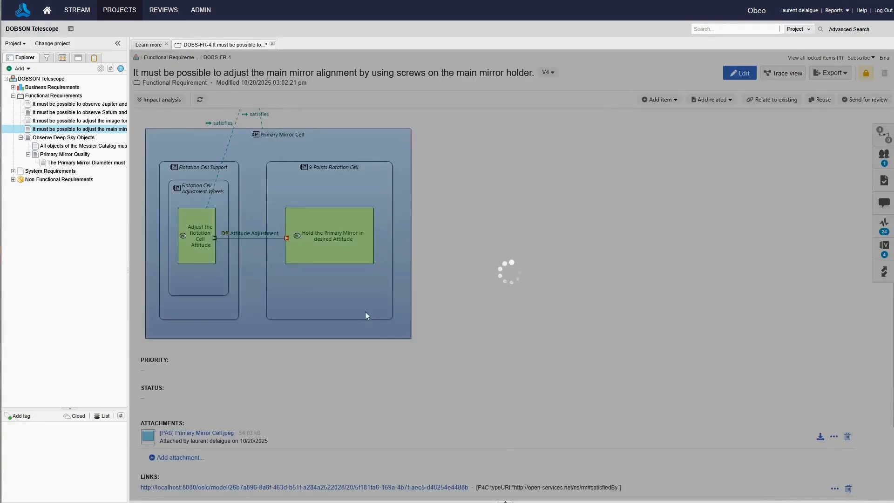
pyautogui.scroll(1, 282, 132)
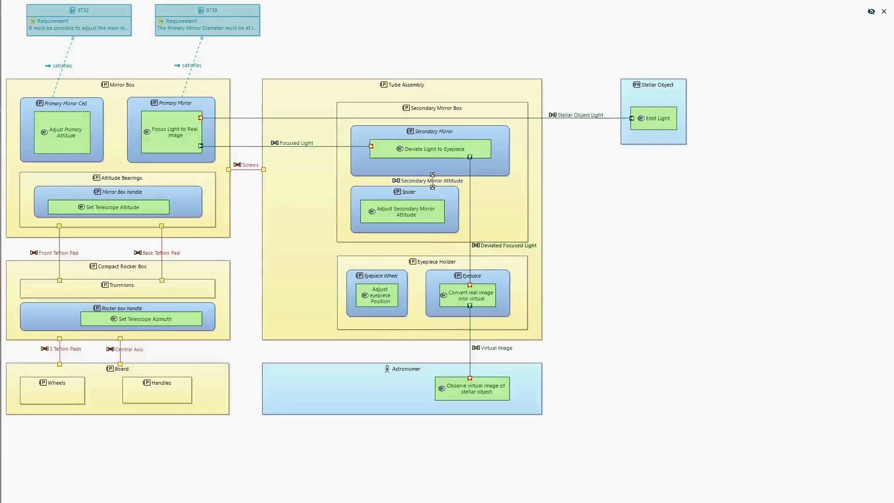
# Leave the enlarged [PAB] Structure diagram, open the [PAB] Primary Mirror Cell diagram and examine its content and OSLC links
pyautogui.click(883, 12)
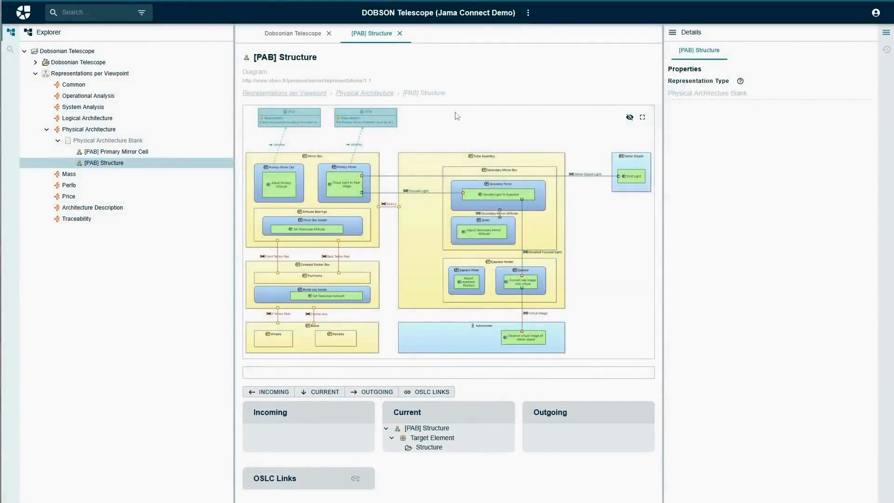
pyautogui.click(117, 151)
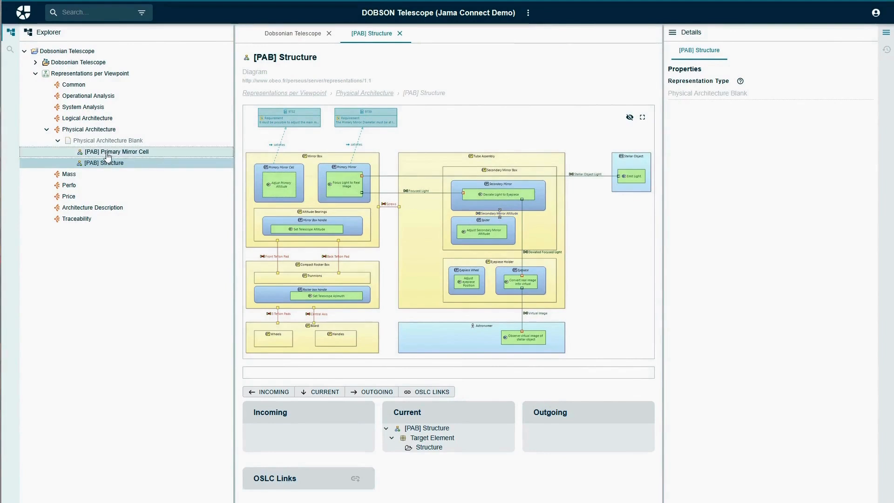
pyautogui.scroll(-2, 601, 176)
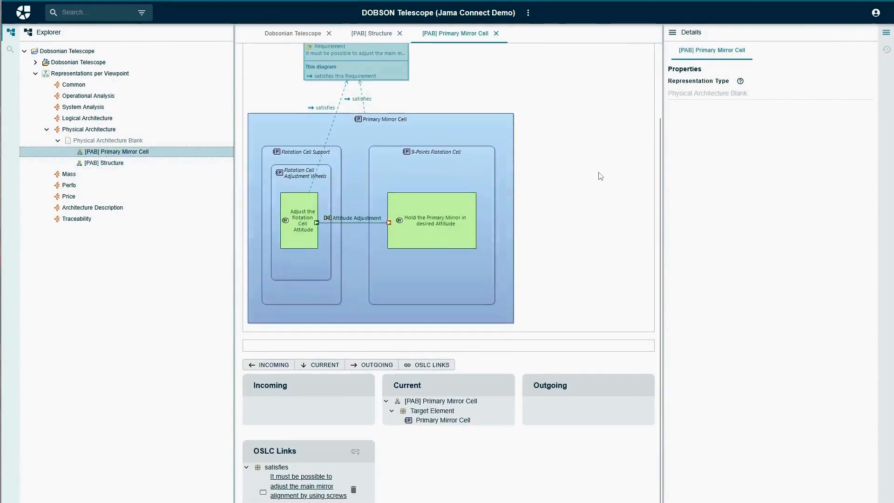
pyautogui.scroll(2, 585, 253)
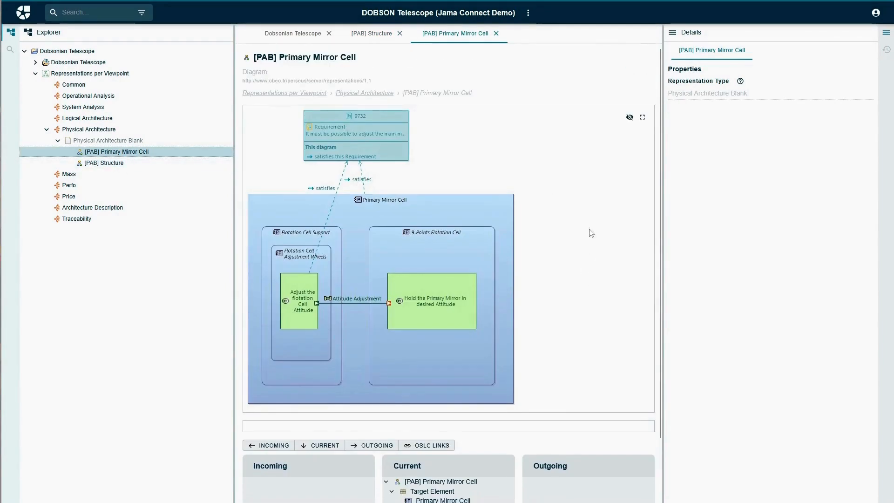
# Open the Primary Mirror Cell physical component from the diagram and delete its satisfies link to the main mirror alignment requirement
pyautogui.click(416, 206)
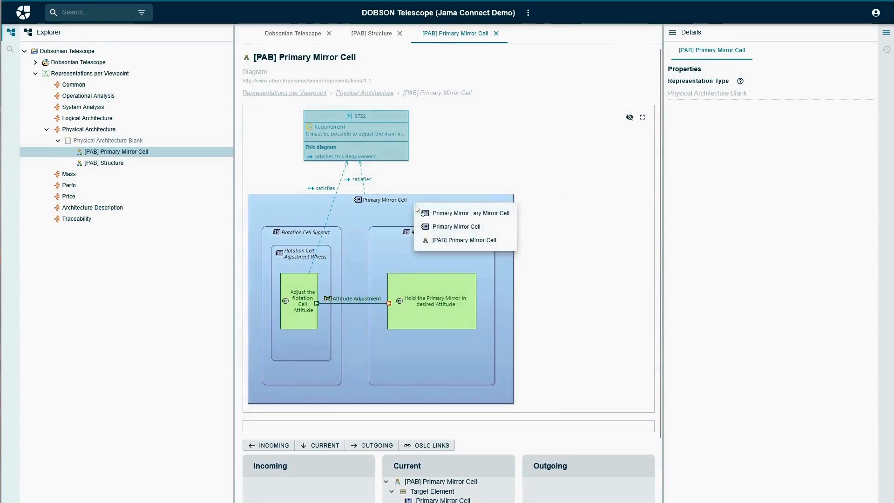
pyautogui.click(435, 227)
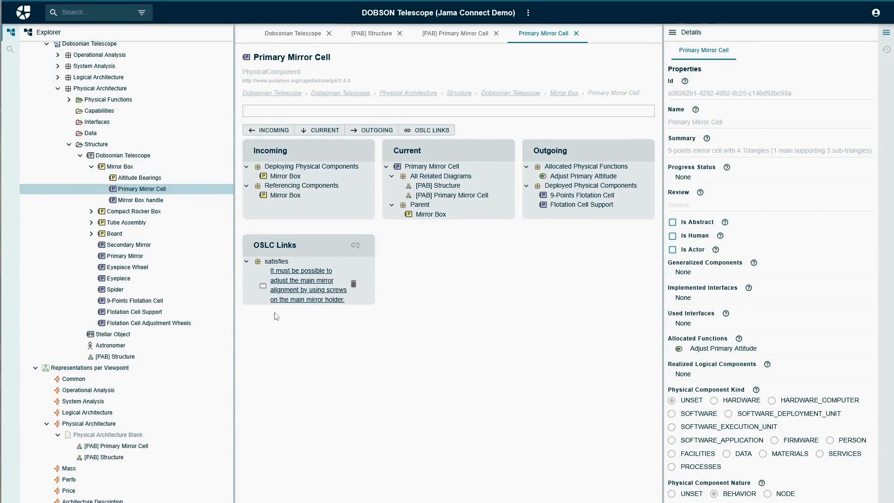
pyautogui.click(353, 285)
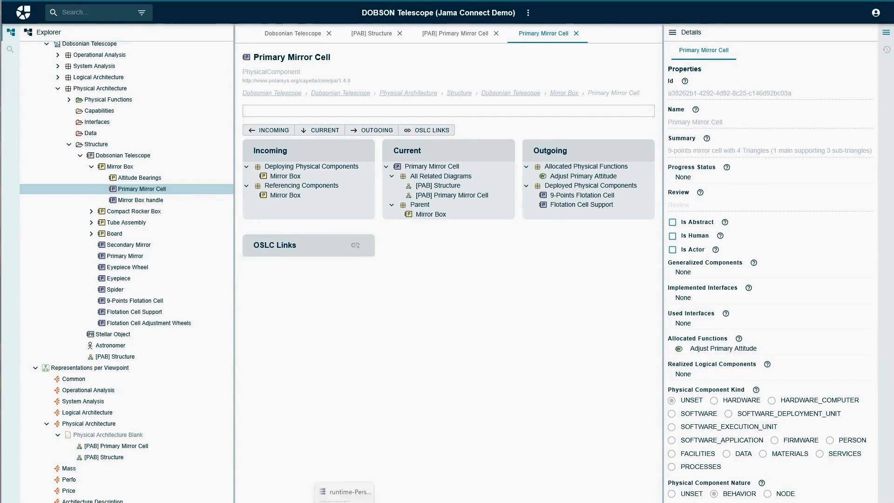
# Switch to Capella and update Dobsonian Telescope.aird from the server, accepting the deletion of the Primary Mirror Cell satisfies link
pyautogui.hotkey('alt', 'Tab')
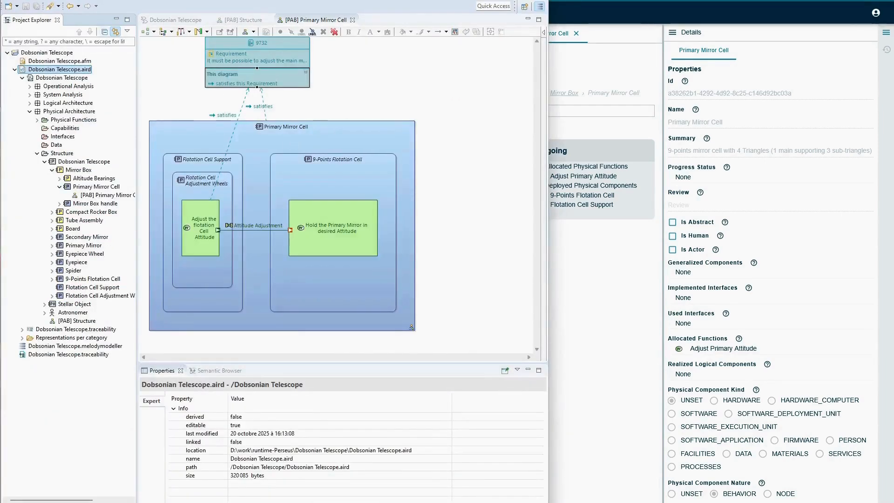
pyautogui.rightClick(37, 70)
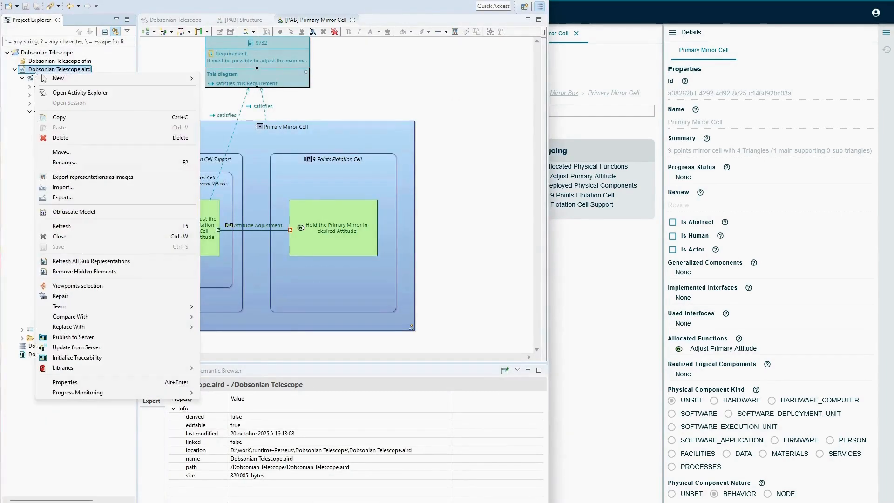
pyautogui.click(70, 348)
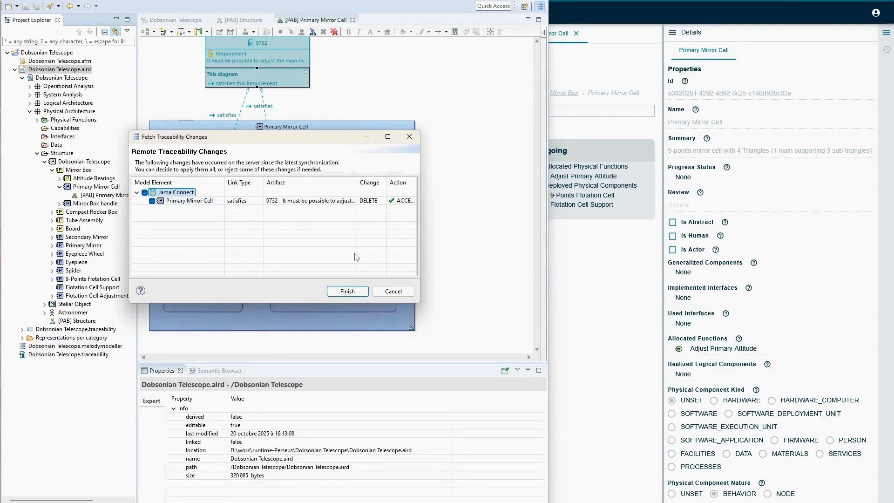
pyautogui.click(347, 291)
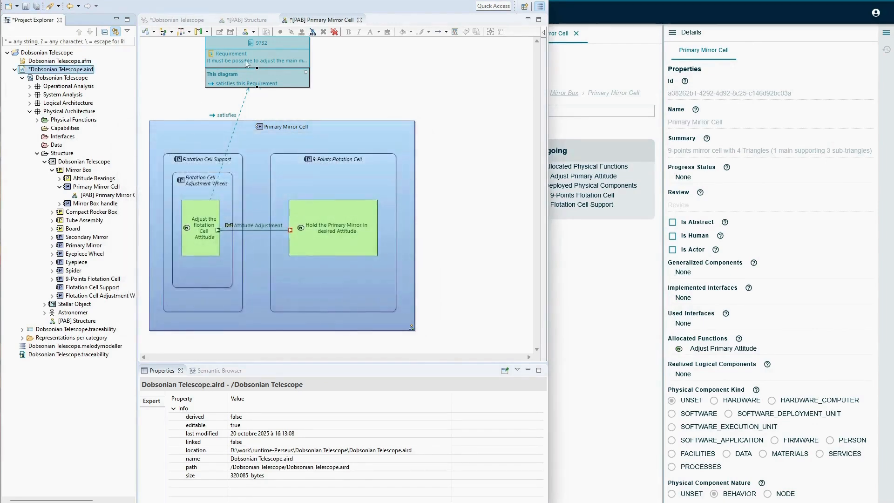
# Show requirement 9732 online in Jama Connect from the Primary Mirror Cell diagram and check its attachments and links
pyautogui.rightClick(272, 46)
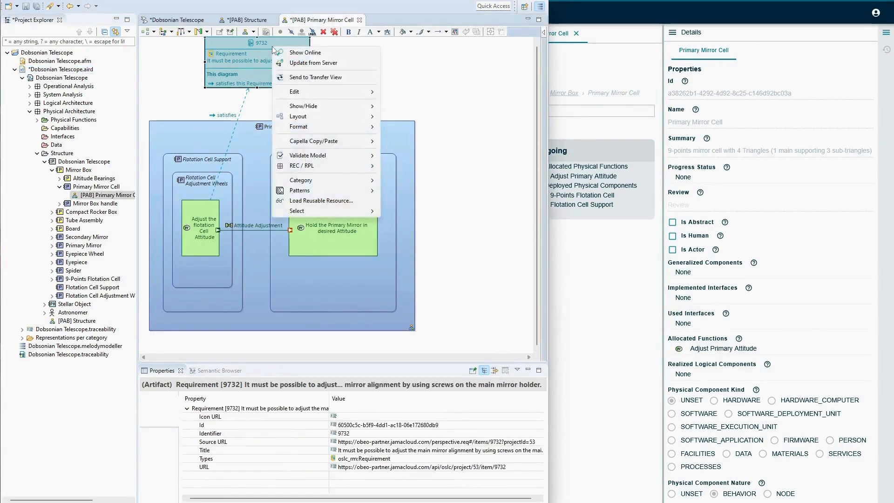
pyautogui.click(299, 53)
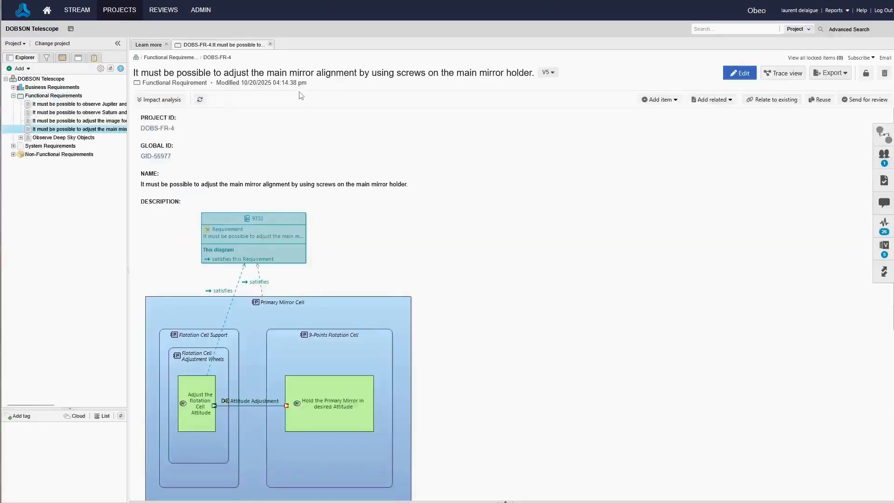
pyautogui.scroll(-4, 478, 270)
pyautogui.scroll(-1, 480, 271)
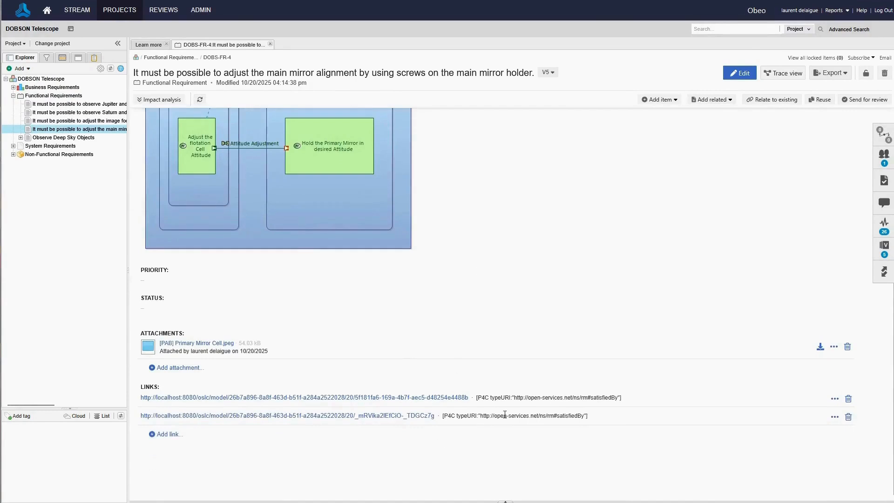